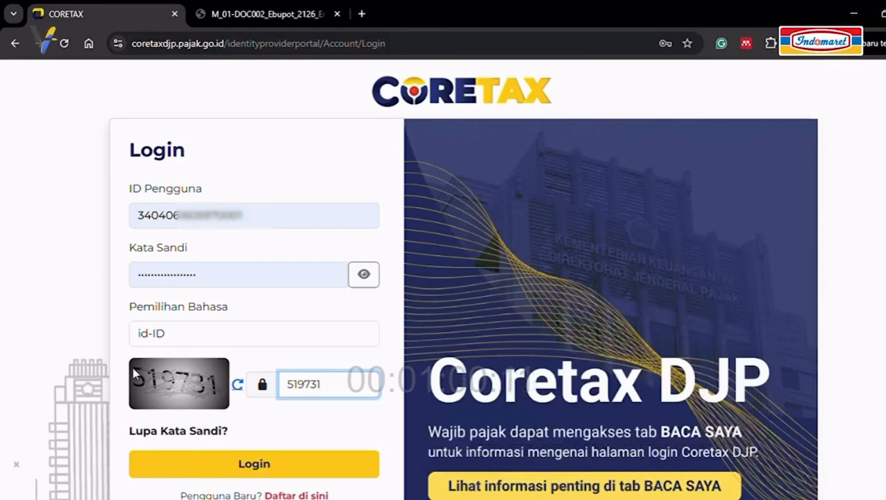
# Log in with the filled-in credentials, then open Dokumen Saya and refresh the document list
pyautogui.scroll(-1, 132, 367)
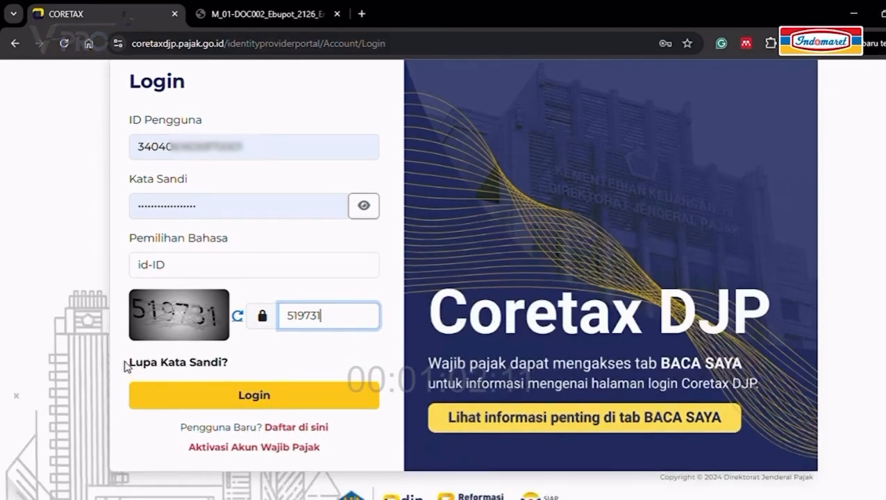
pyautogui.click(259, 397)
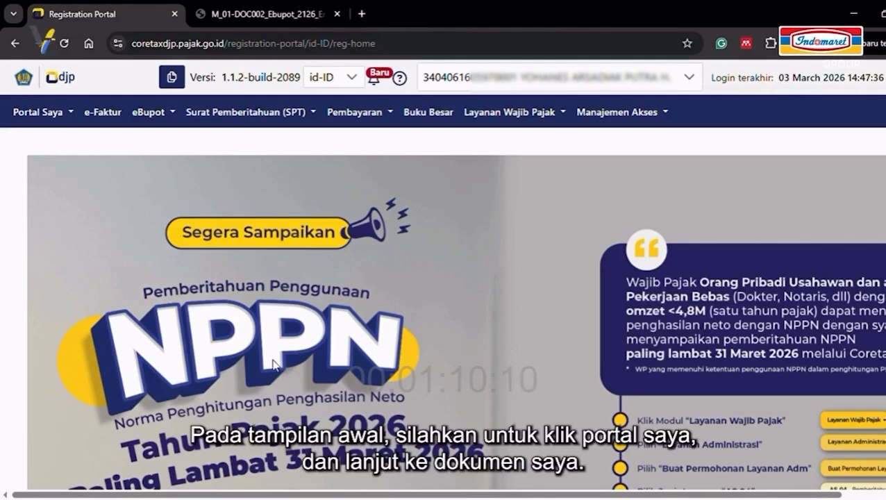
pyautogui.click(57, 118)
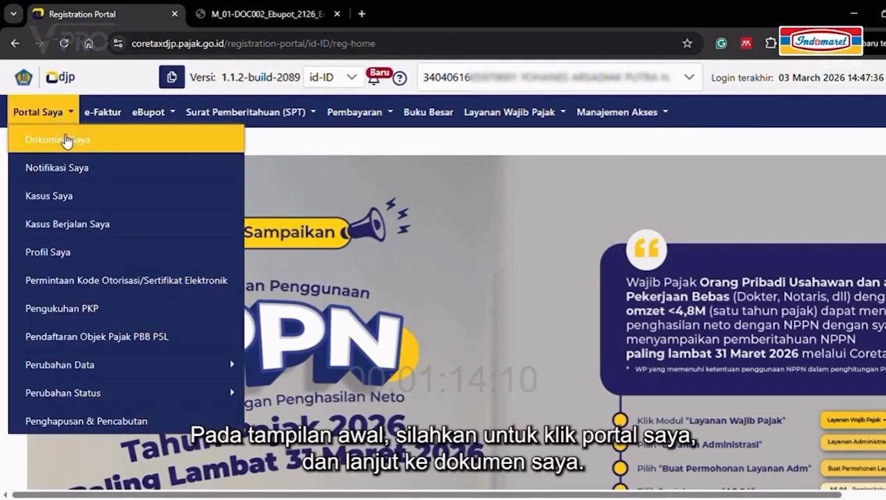
pyautogui.click(66, 141)
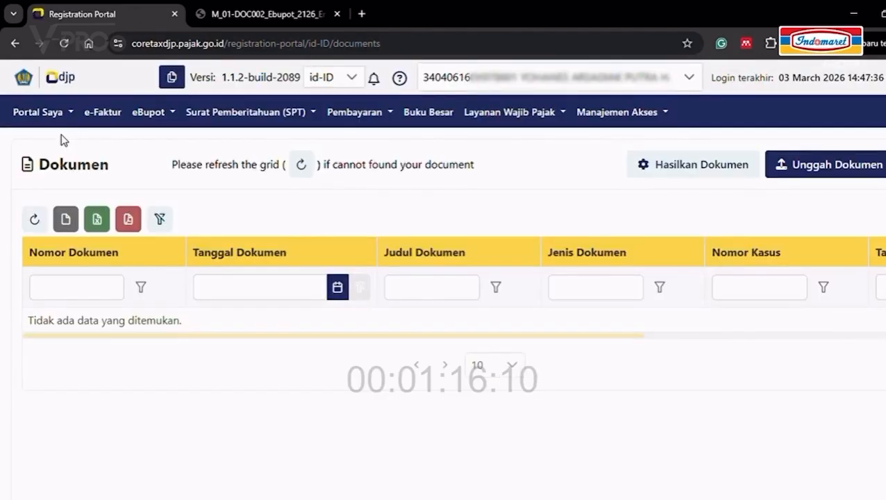
pyautogui.click(38, 222)
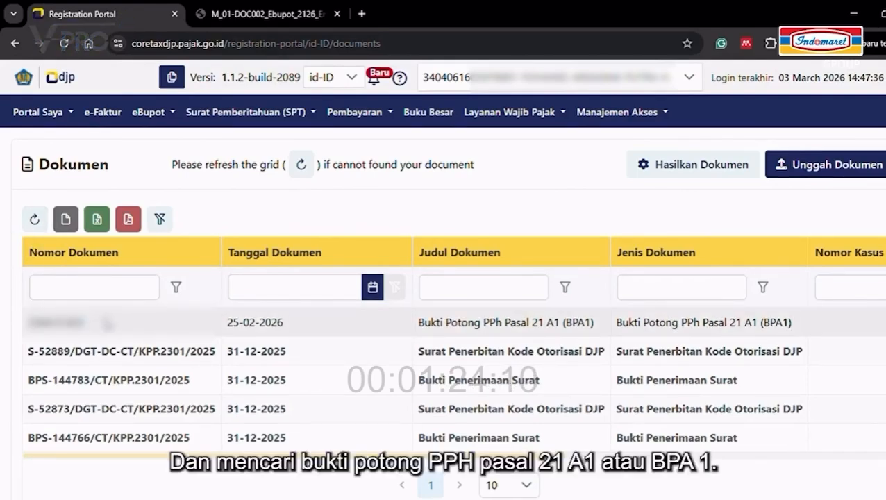
# Download the Bukti Potong PPh Pasal 21 A1 (BPA1) document dated 25-02-2026
pyautogui.hscroll(5, 125, 326)
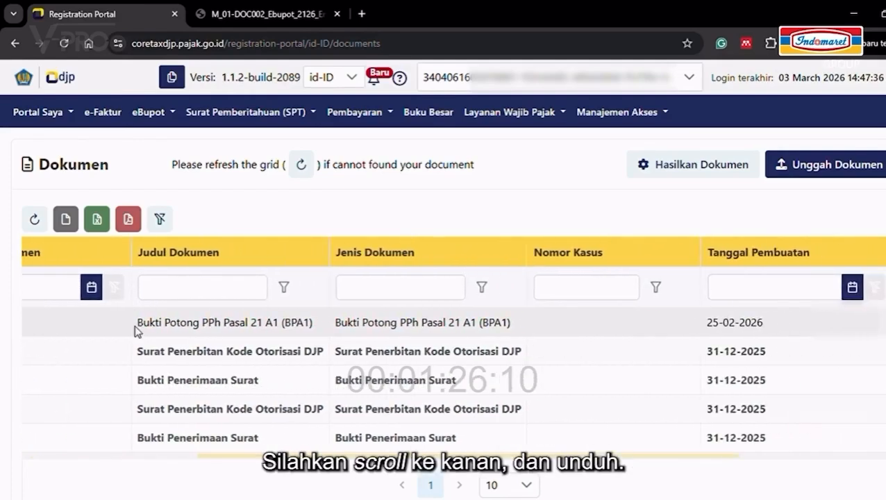
pyautogui.hscroll(4, 136, 331)
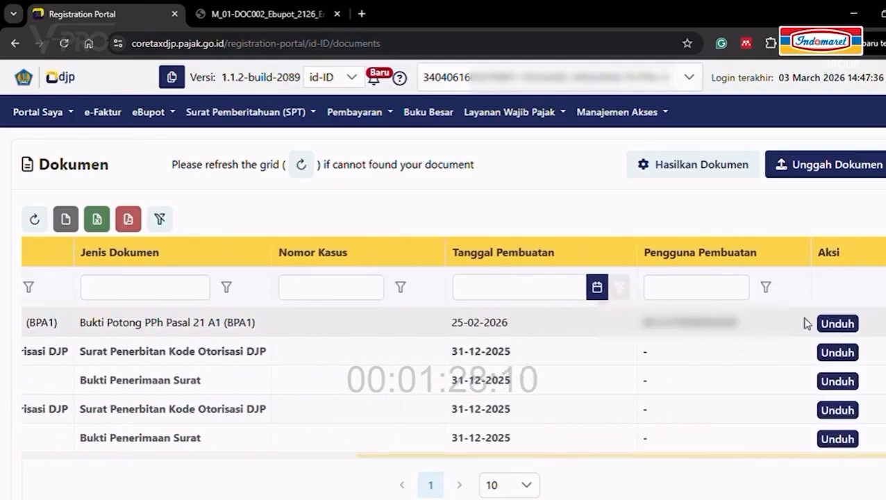
pyautogui.click(838, 324)
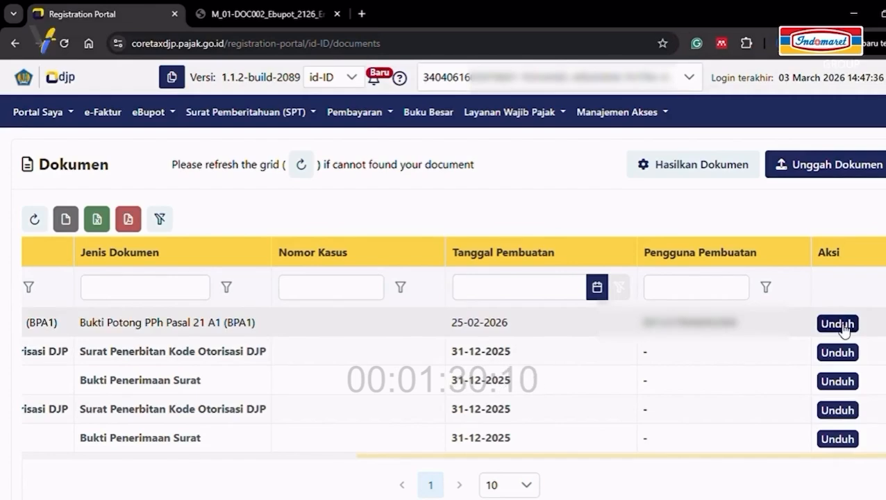
# Review the downloaded BPA1 PDF, from the recipient's identity through the income and PPh Pasal 21 calculation to the withholder's identity
pyautogui.click(276, 14)
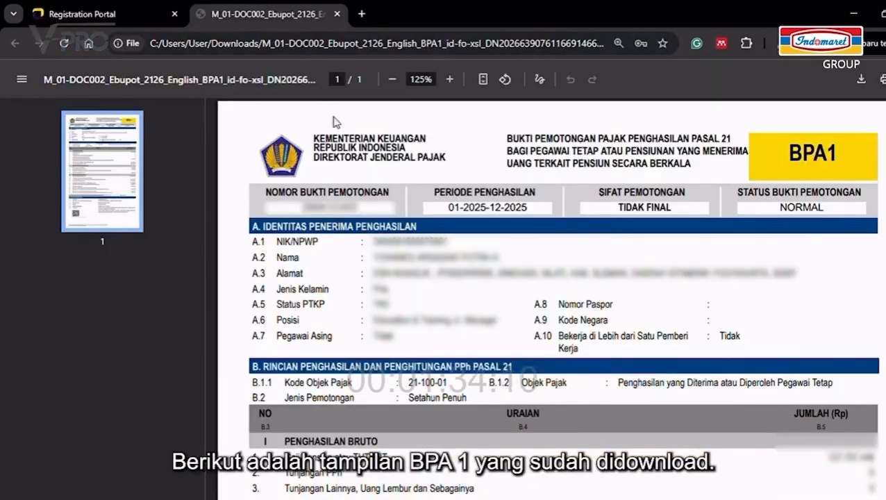
pyautogui.scroll(-3, 356, 169)
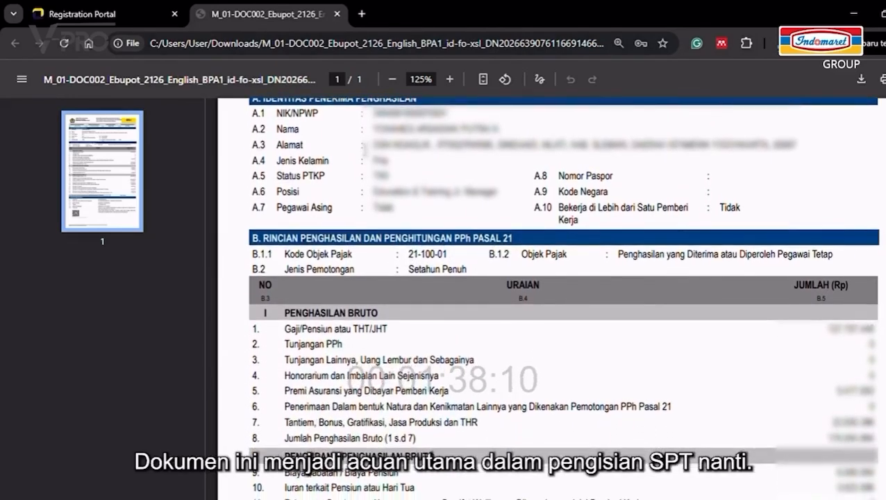
pyautogui.scroll(-3, 362, 153)
pyautogui.scroll(-6, 366, 148)
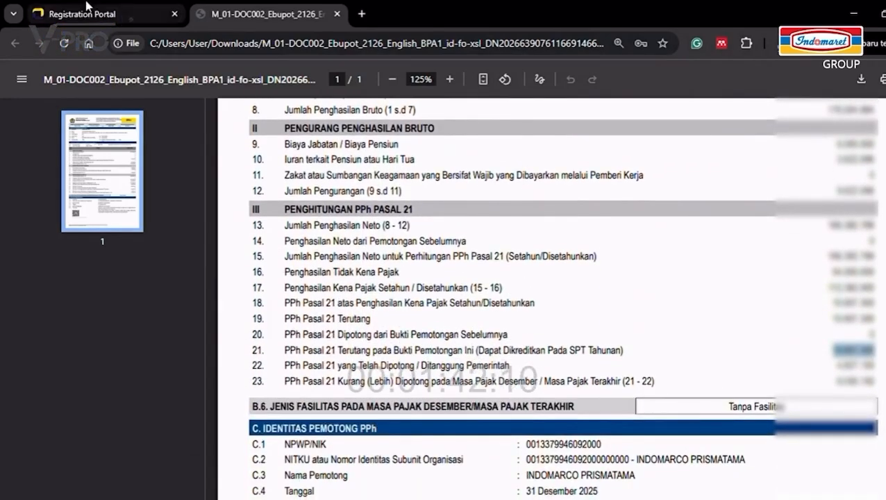
pyautogui.scroll(12, 340, 142)
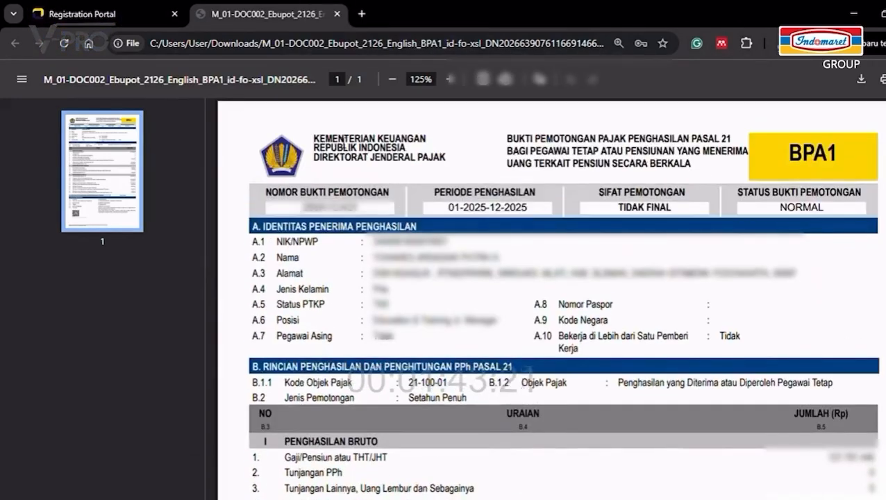
# Return to the tax portal, open the Surat Pemberitahuan (SPT) page and start a new SPT draft
pyautogui.click(115, 7)
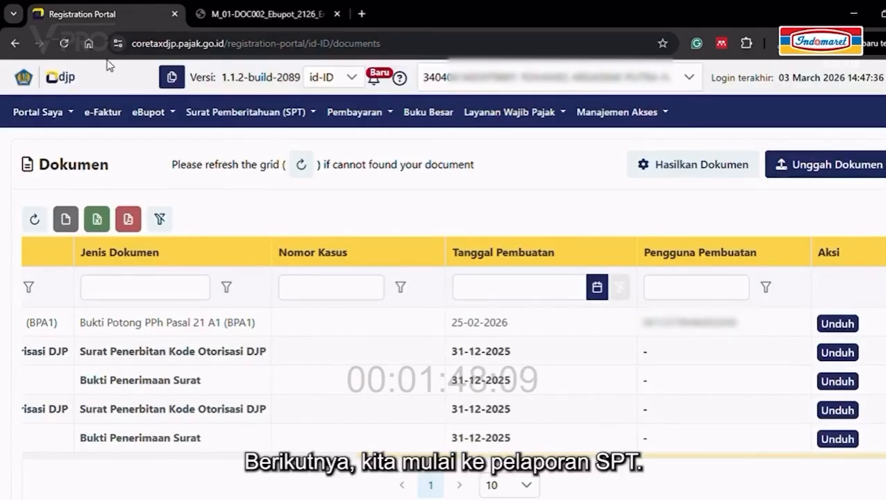
pyautogui.click(271, 124)
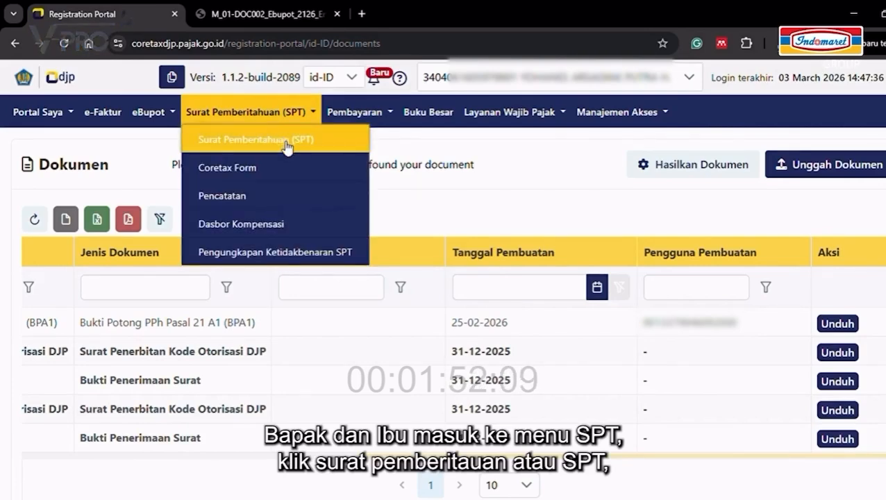
pyautogui.click(287, 142)
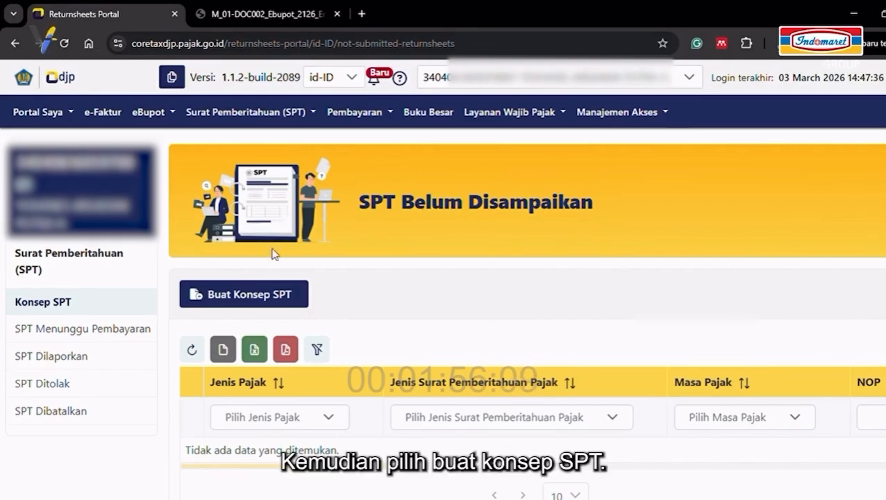
pyautogui.click(279, 306)
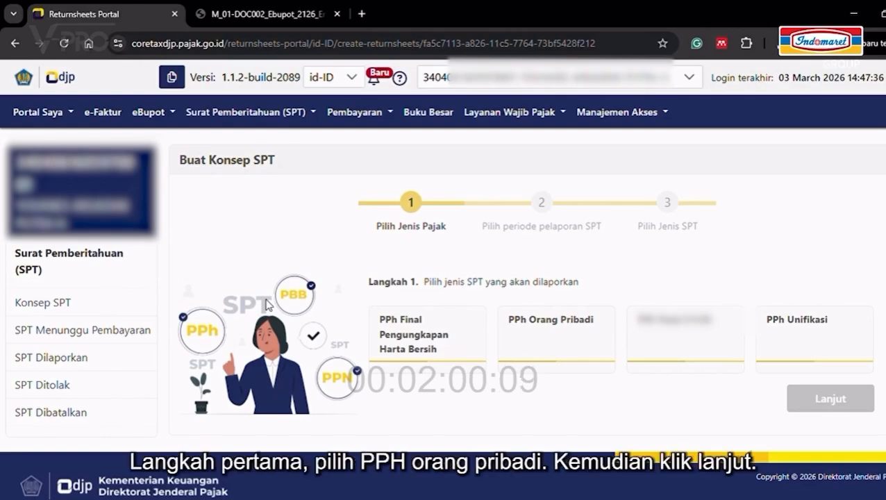
# Choose PPh Orang Pribadi as the tax type and SPT Tahunan for Januari - Desember 2025 as the reporting period
pyautogui.click(546, 334)
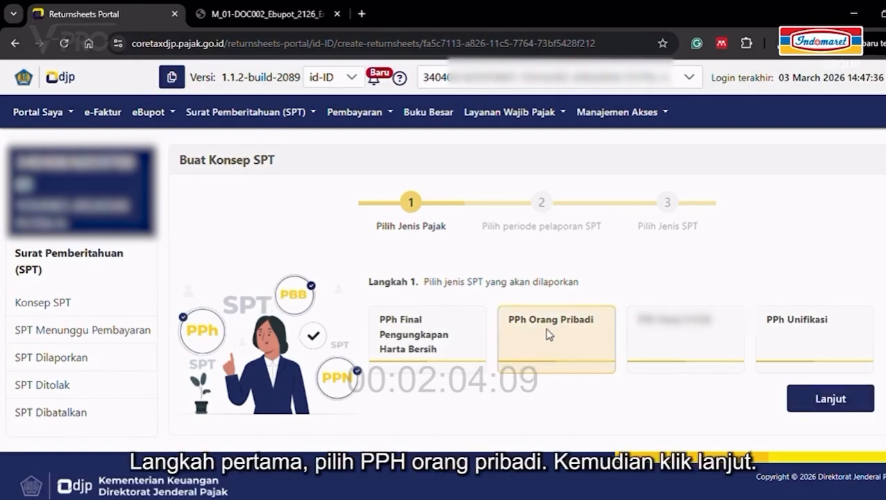
pyautogui.click(827, 400)
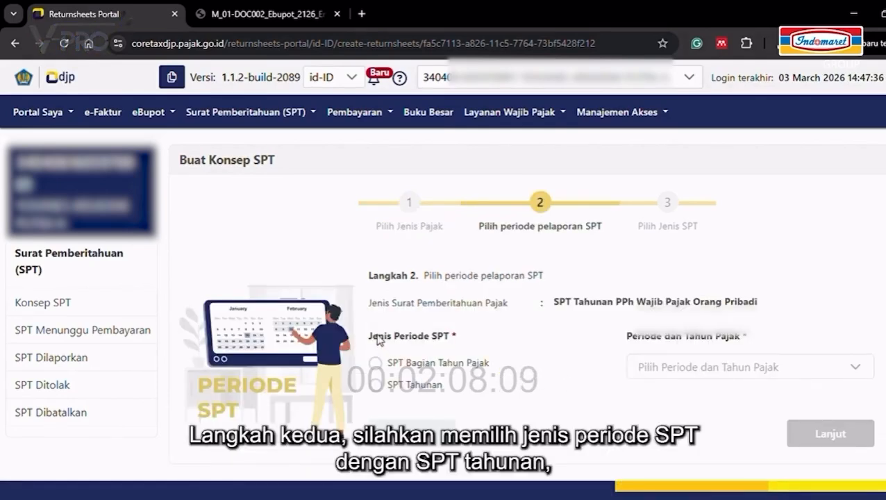
pyautogui.click(377, 388)
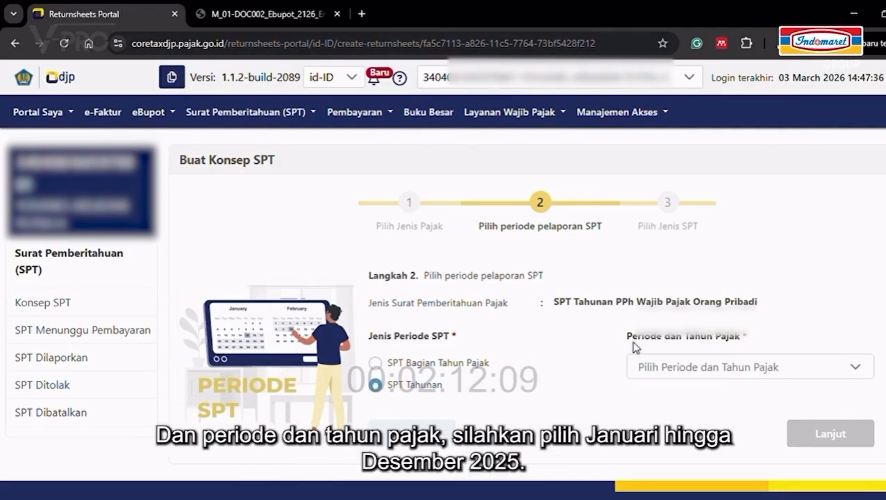
pyautogui.click(680, 376)
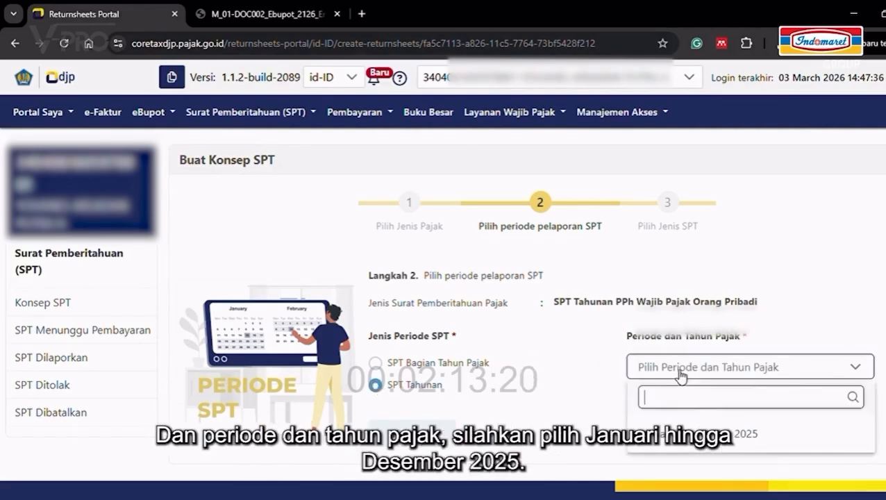
pyautogui.click(697, 447)
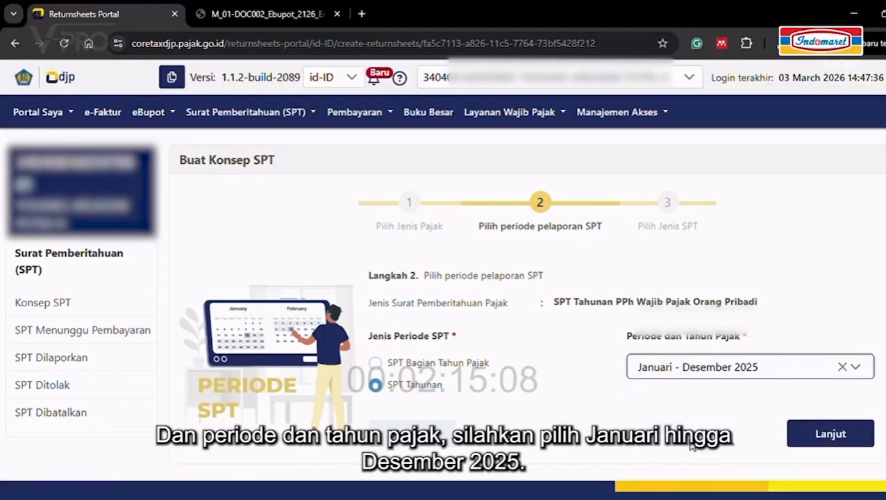
pyautogui.click(829, 437)
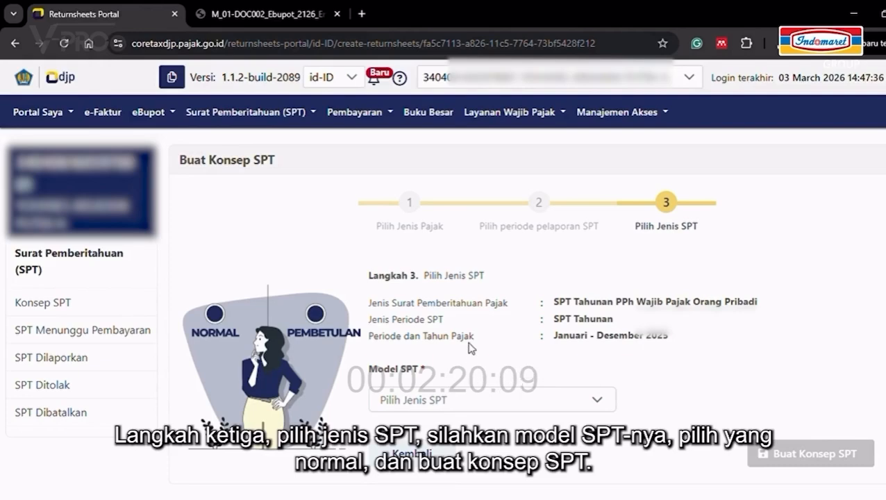
# Set the SPT model to Normal and create the SPT draft
pyautogui.scroll(-1, 470, 347)
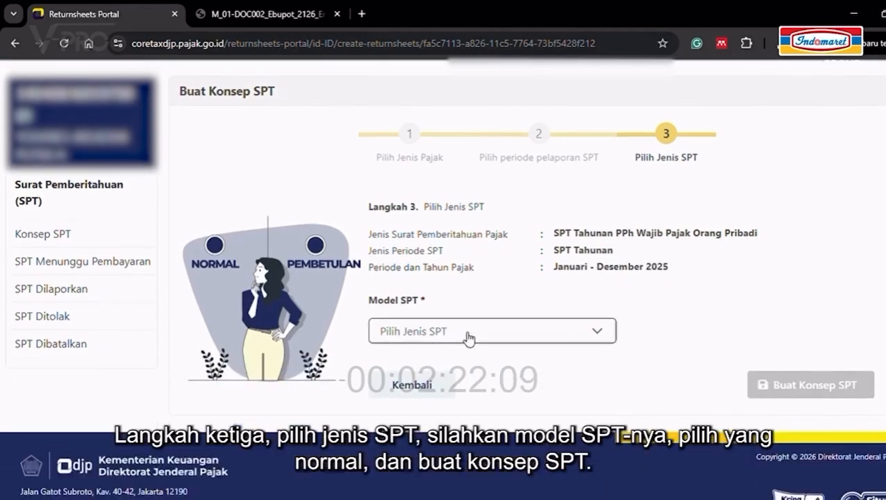
pyautogui.click(470, 337)
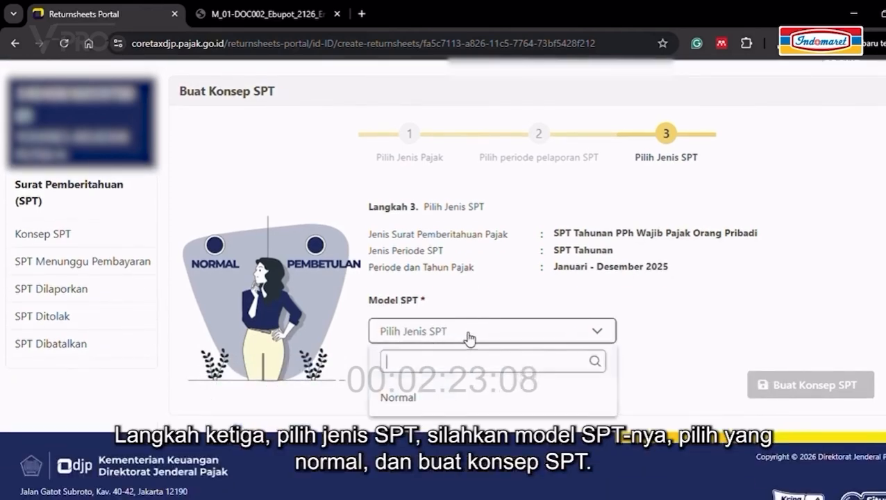
pyautogui.click(467, 402)
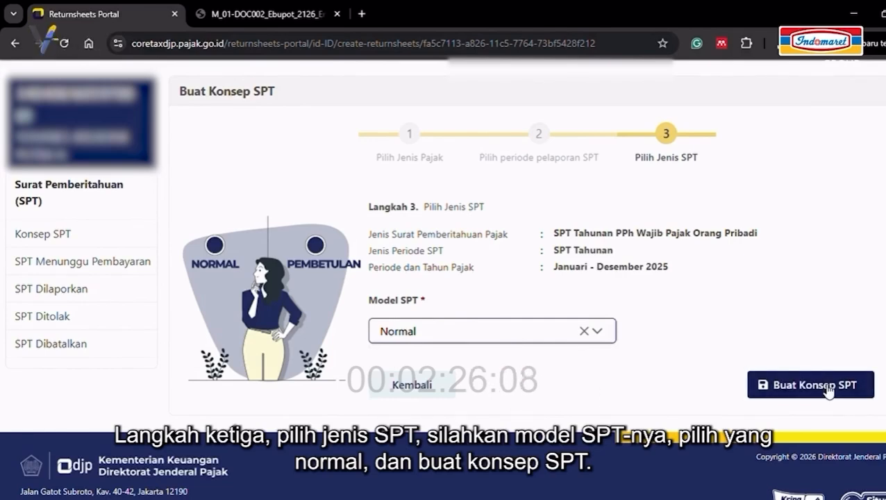
pyautogui.click(828, 390)
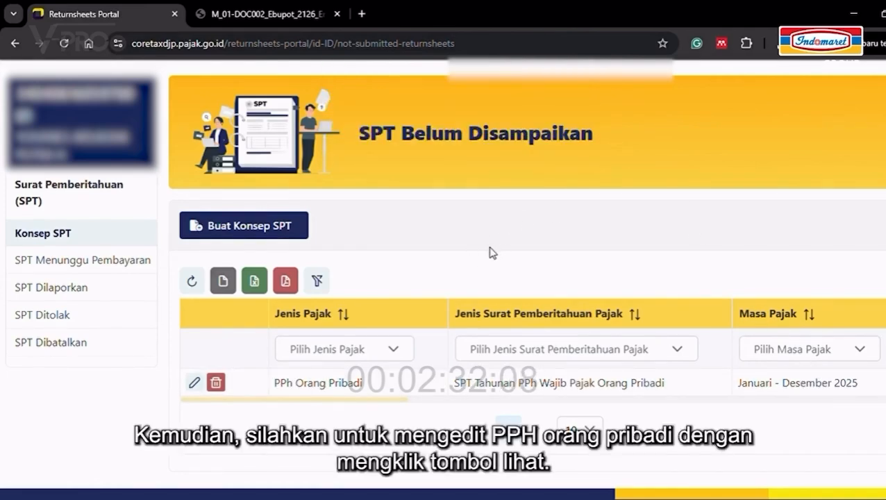
# Open the PPh Orang Pribadi draft for editing and run Posting SPT to load the tax data
pyautogui.click(197, 389)
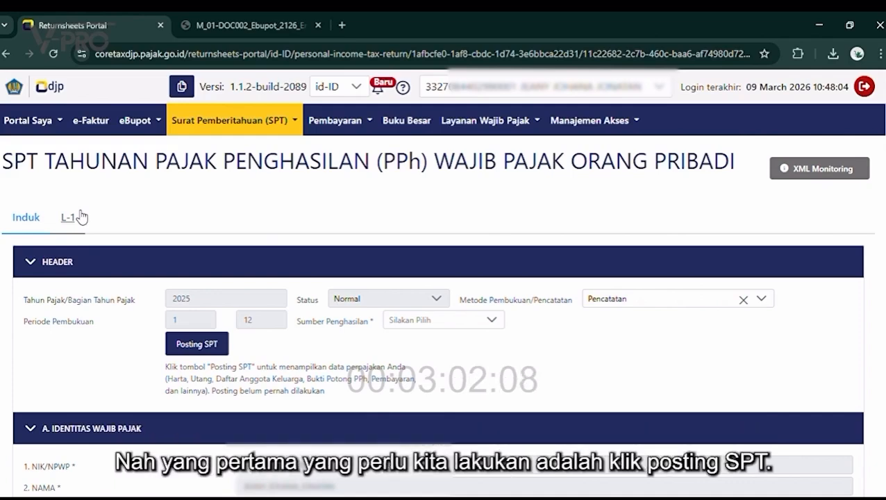
pyautogui.click(207, 348)
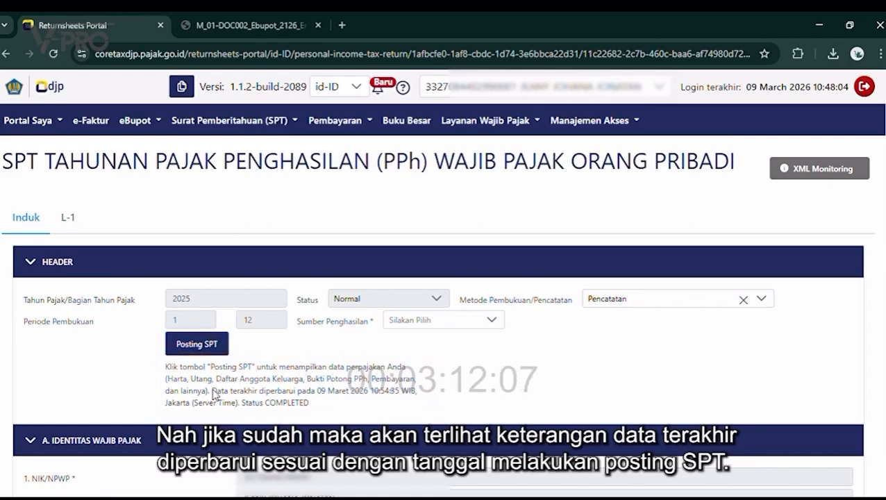
pyautogui.moveTo(213, 390); pyautogui.dragTo(421, 395)
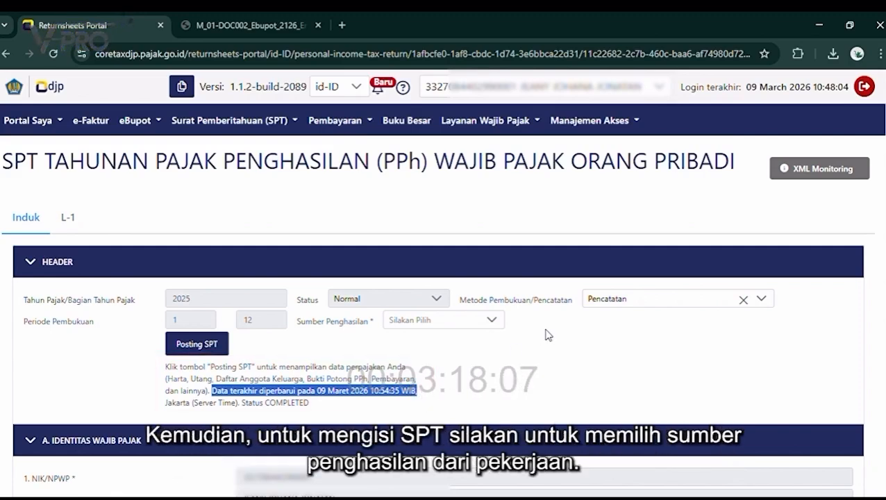
# Set Sumber Penghasilan in the return's header to Pekerjaan
pyautogui.click(445, 328)
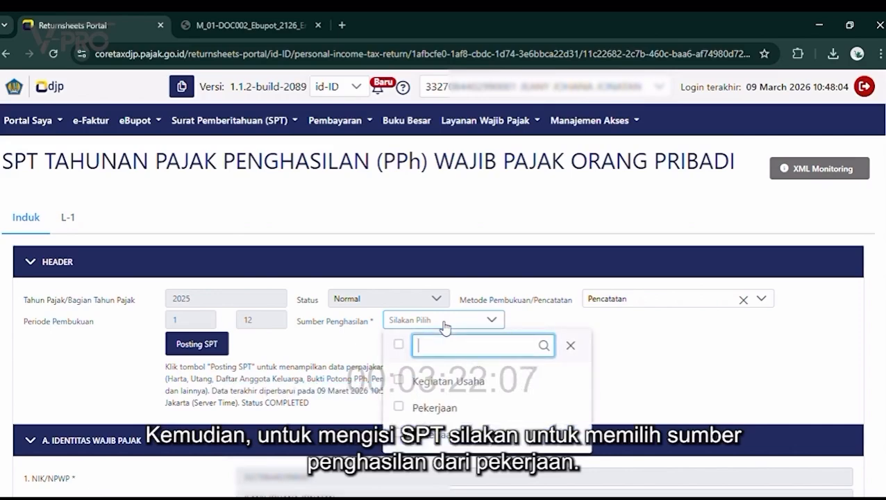
pyautogui.click(430, 411)
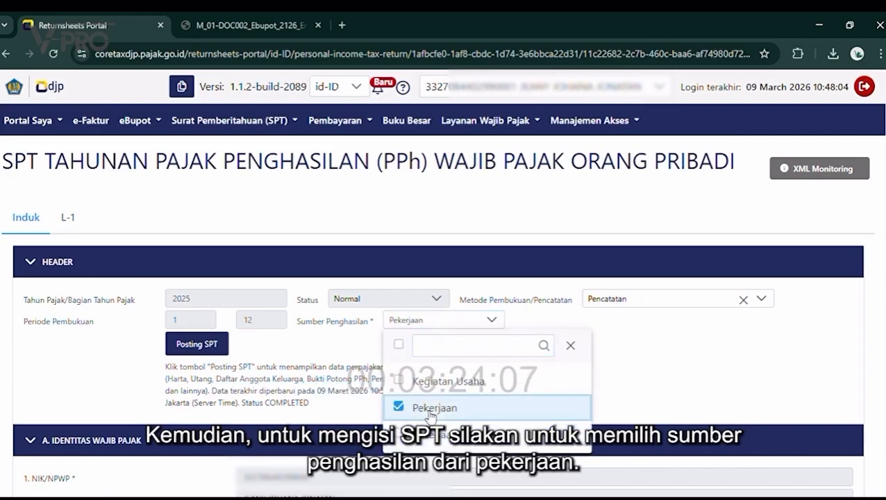
pyautogui.click(681, 384)
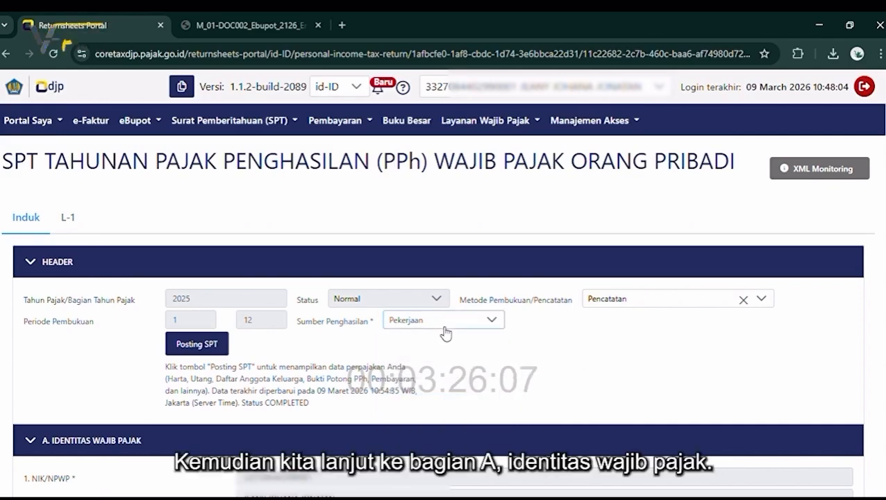
# Review the taxpayer identity data and the spousal tax status options in section A, leaving the status unselected, and collapse the section
pyautogui.scroll(-2, 385, 332)
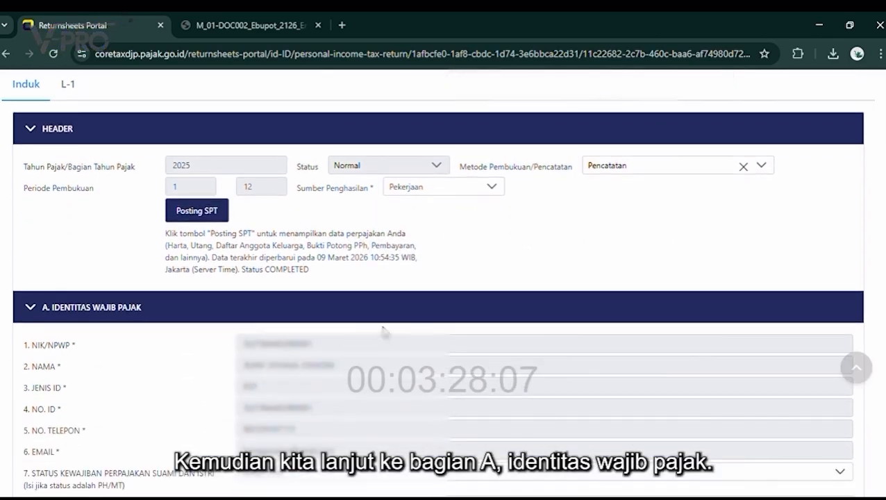
pyautogui.scroll(-1, 385, 331)
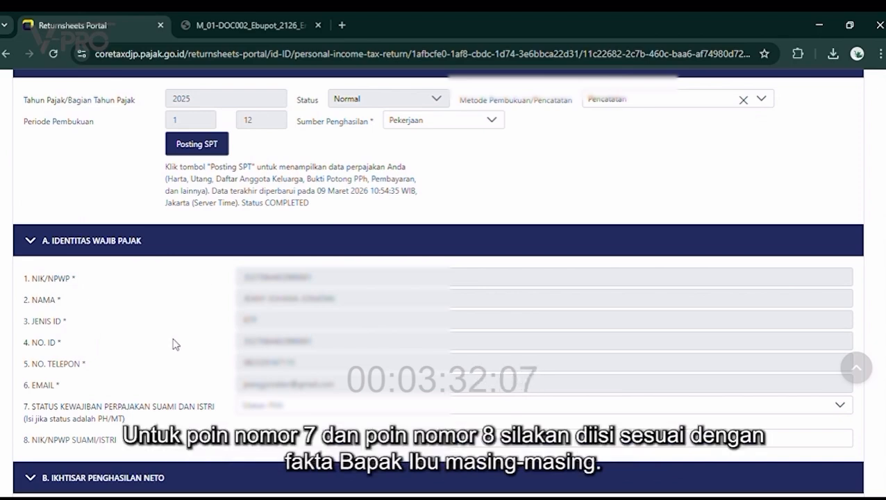
pyautogui.scroll(-1, 164, 379)
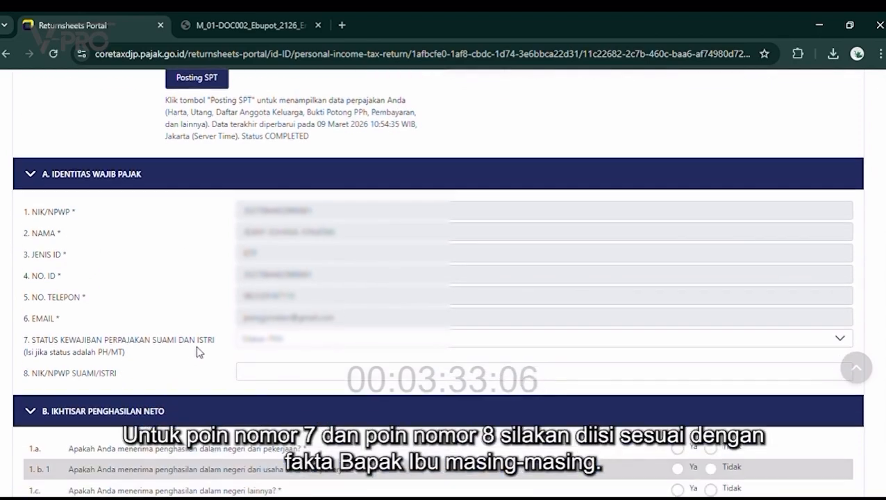
pyautogui.click(290, 345)
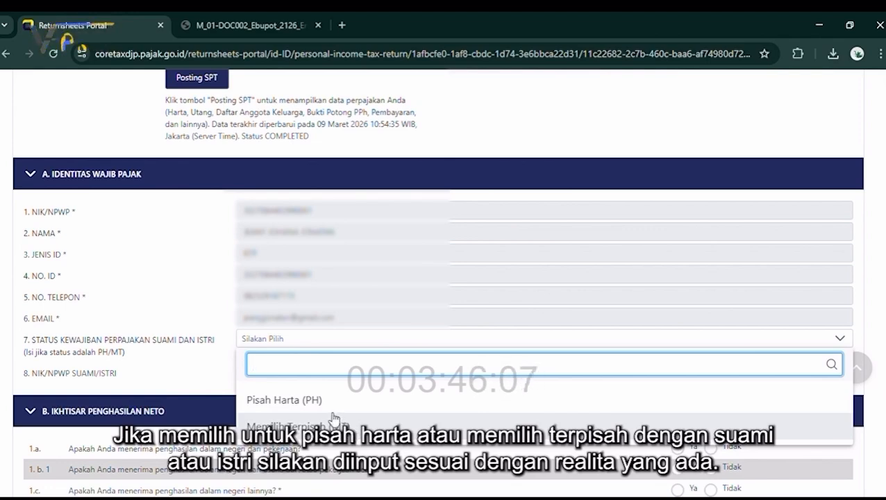
pyautogui.click(162, 353)
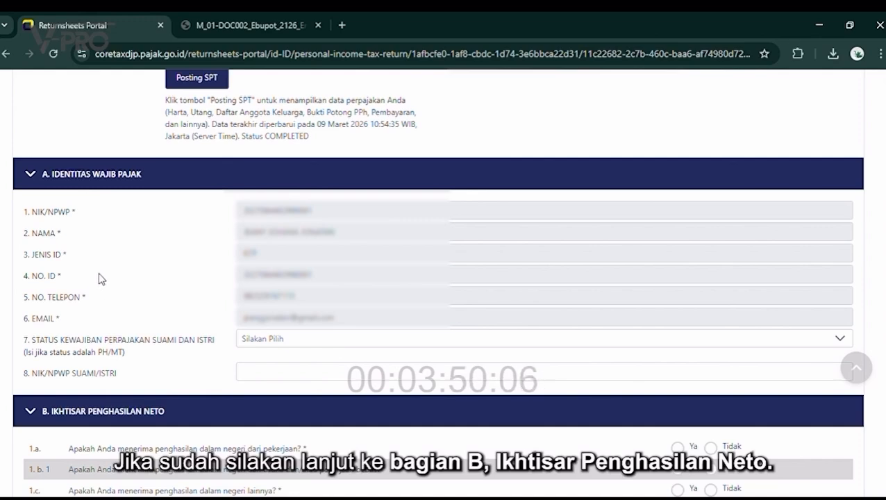
pyautogui.click(48, 177)
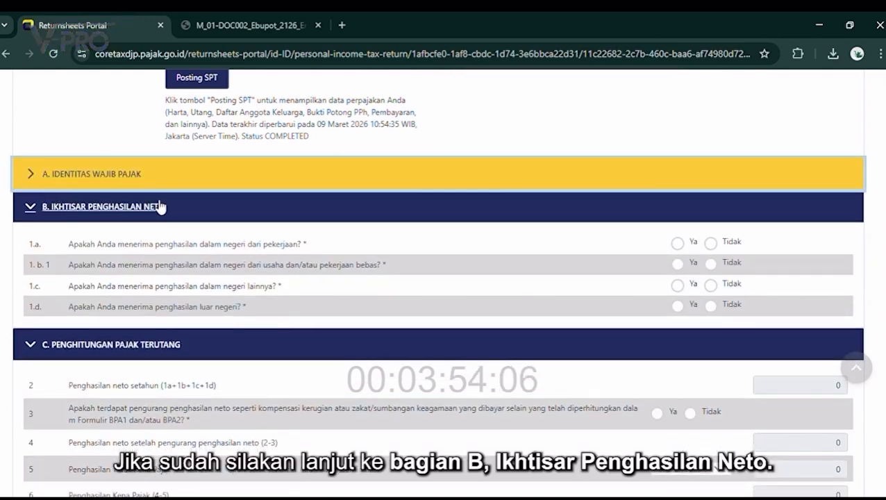
# In section B, answer Ya to item 1a and Tidak to items 1b1, 1c and 1d, and collapse the section
pyautogui.click(678, 245)
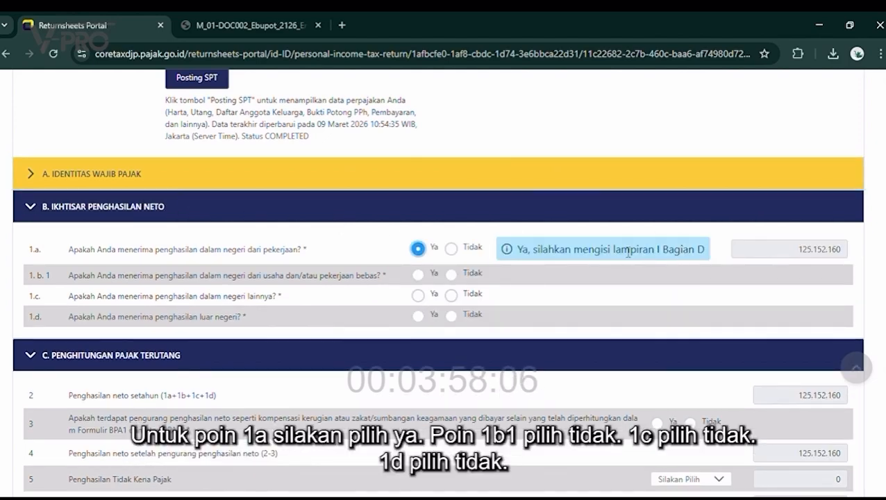
pyautogui.click(458, 277)
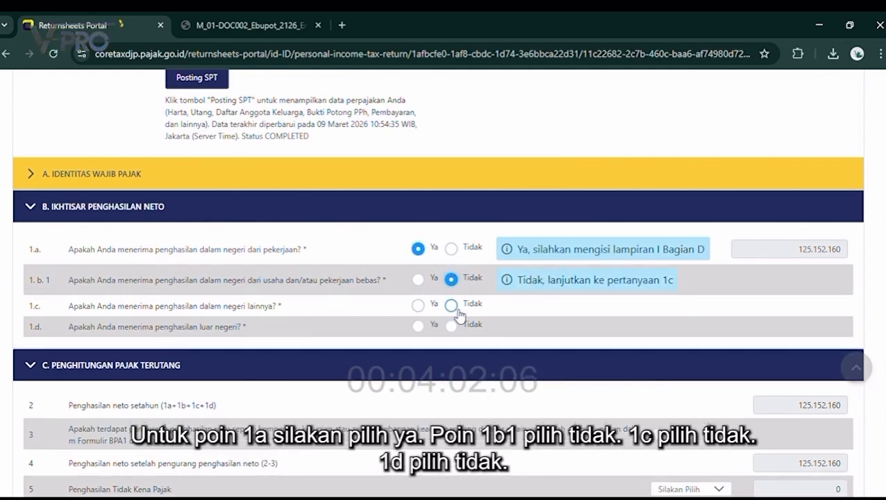
pyautogui.click(451, 306)
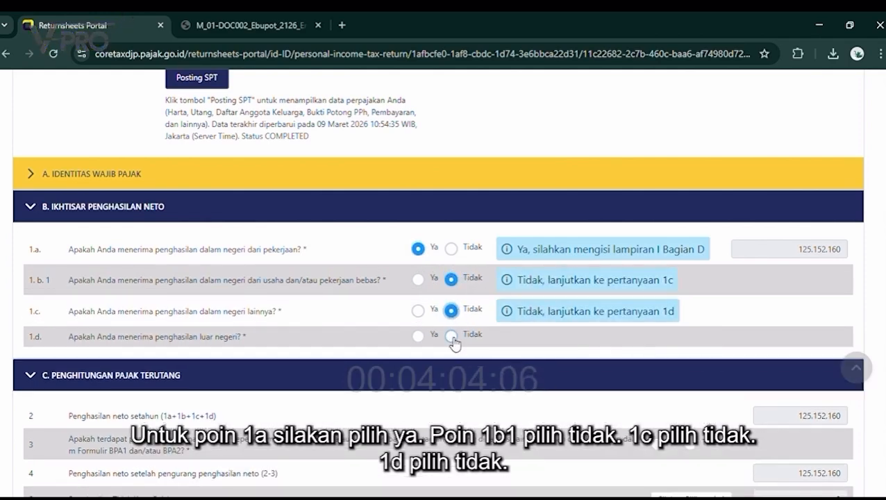
pyautogui.click(452, 336)
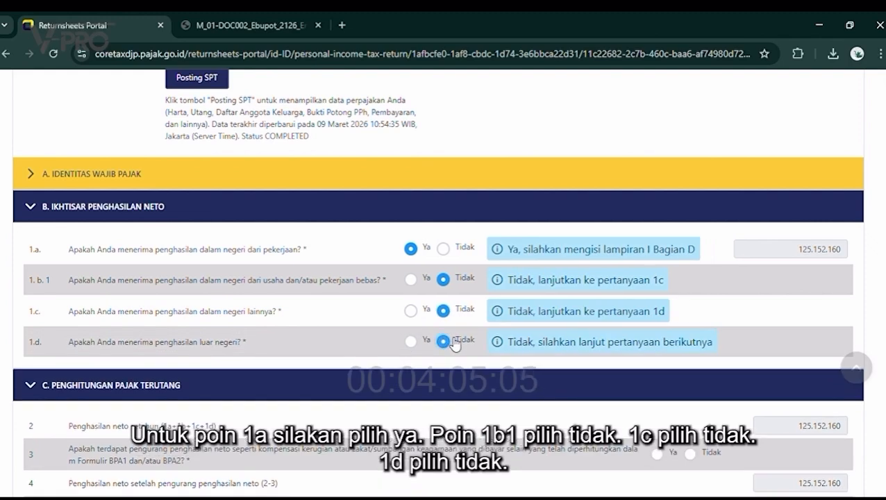
pyautogui.click(33, 211)
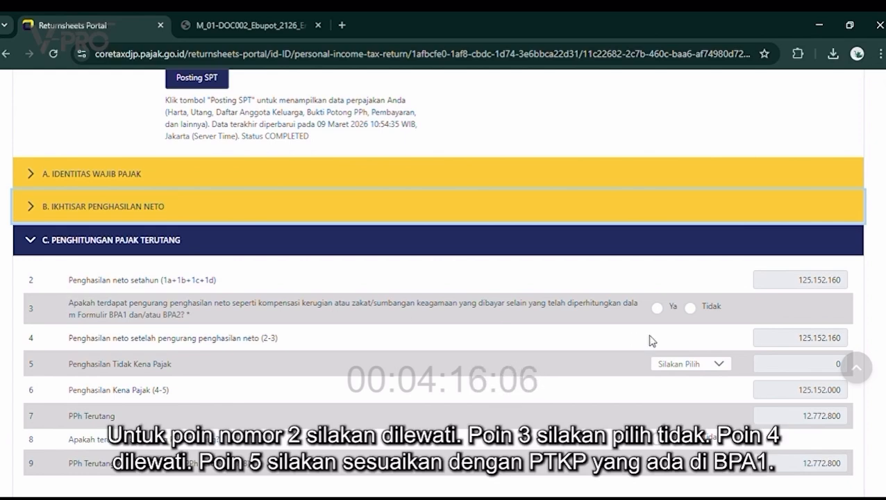
# In section C, answer Tidak to item 3 and set item 5 to TK/0, consulting Status PTKP at A.5 of the BPA1 slip
pyautogui.click(690, 307)
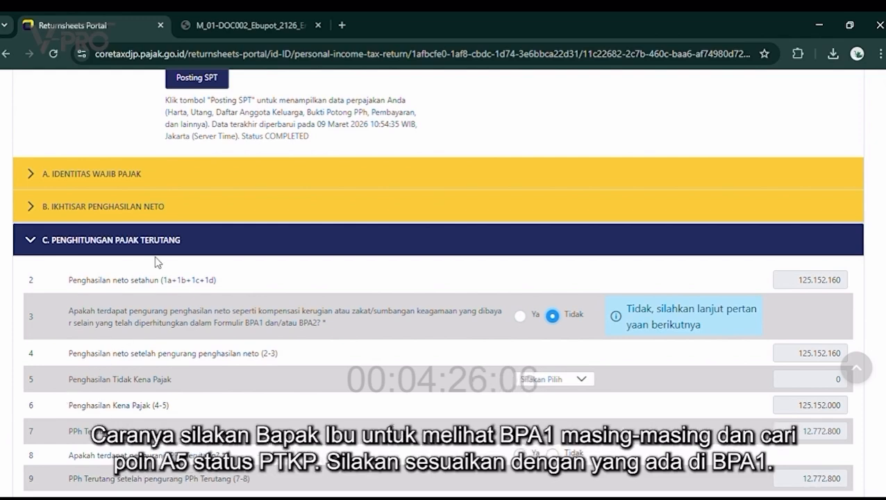
pyautogui.click(246, 20)
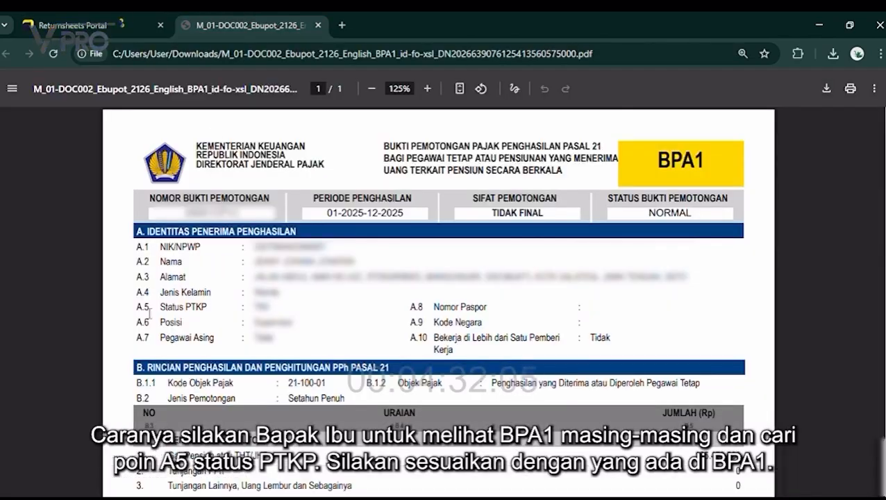
pyautogui.moveTo(143, 314); pyautogui.dragTo(214, 314)
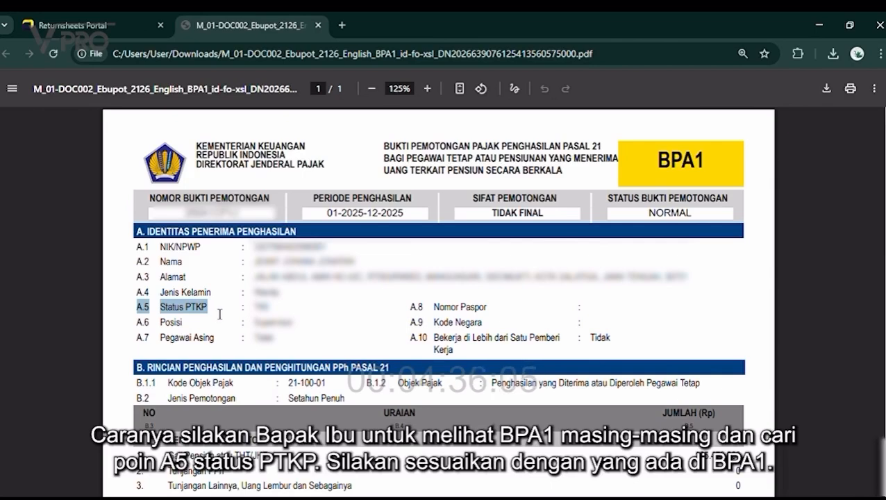
pyautogui.click(97, 19)
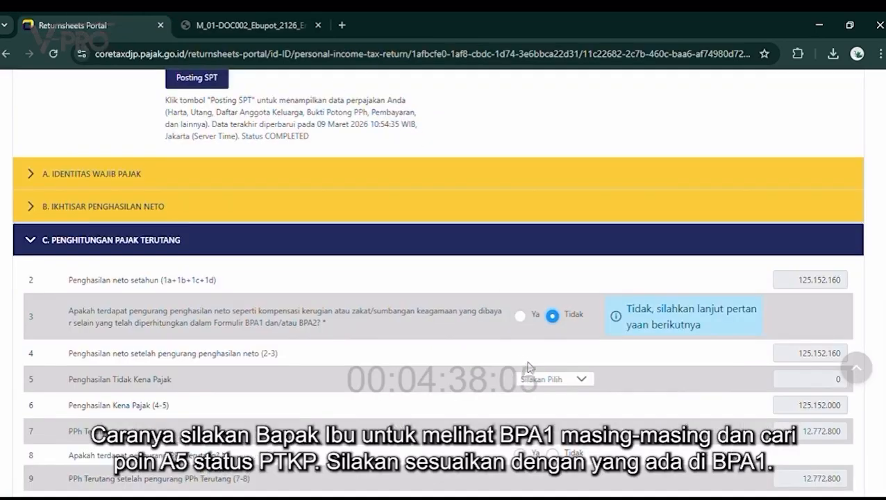
pyautogui.click(550, 386)
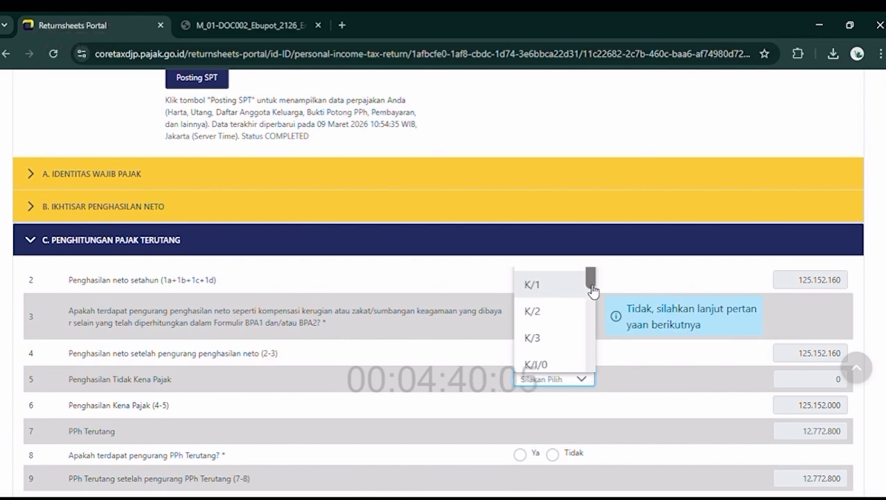
pyautogui.scroll(-1, 590, 305)
pyautogui.scroll(-2, 596, 312)
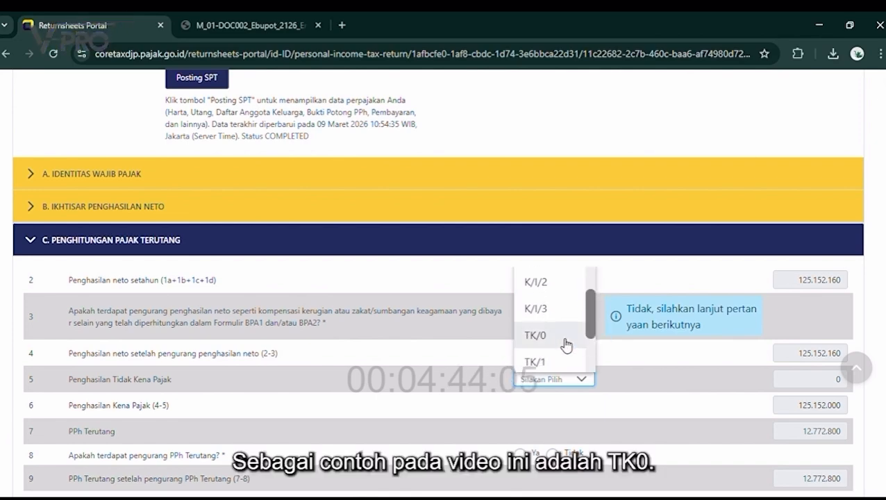
pyautogui.click(566, 336)
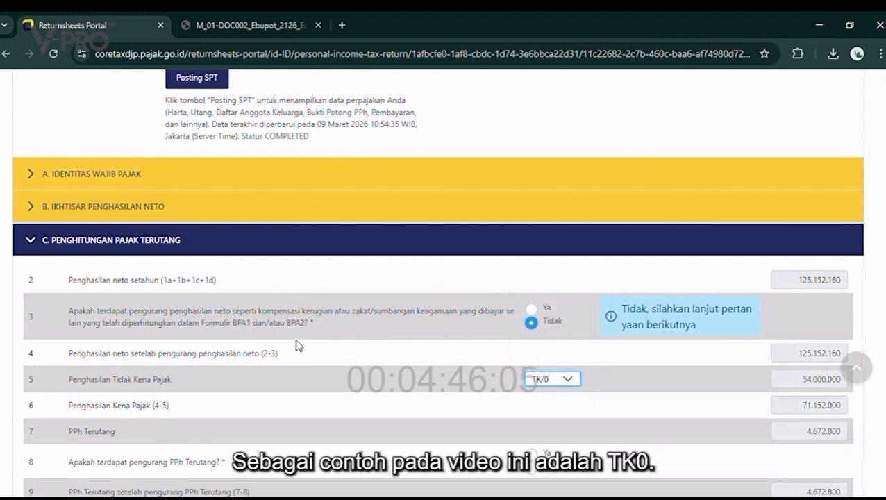
# Answer Tidak to item 8 on PPh Terutang reductions and collapse section C
pyautogui.scroll(-1, 295, 345)
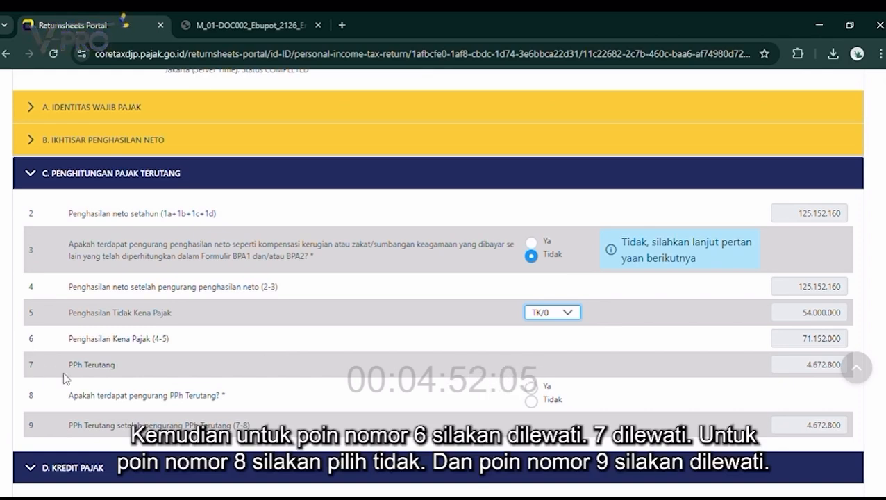
pyautogui.click(531, 401)
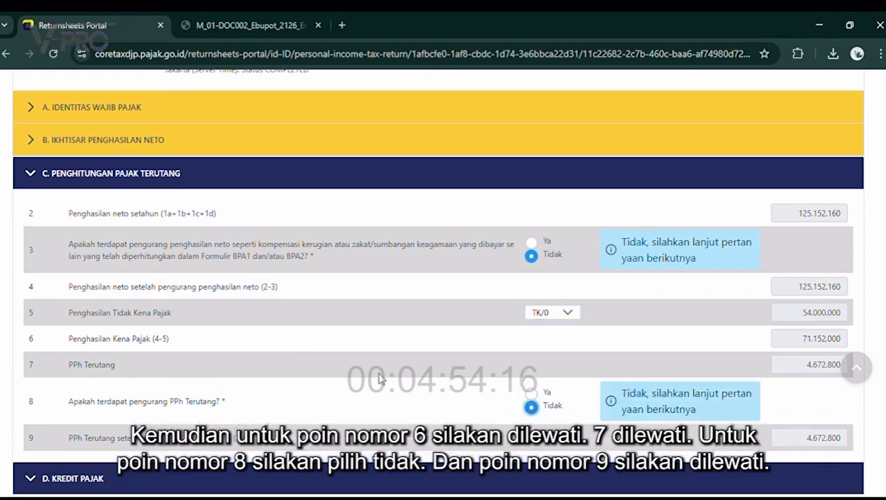
pyautogui.click(37, 179)
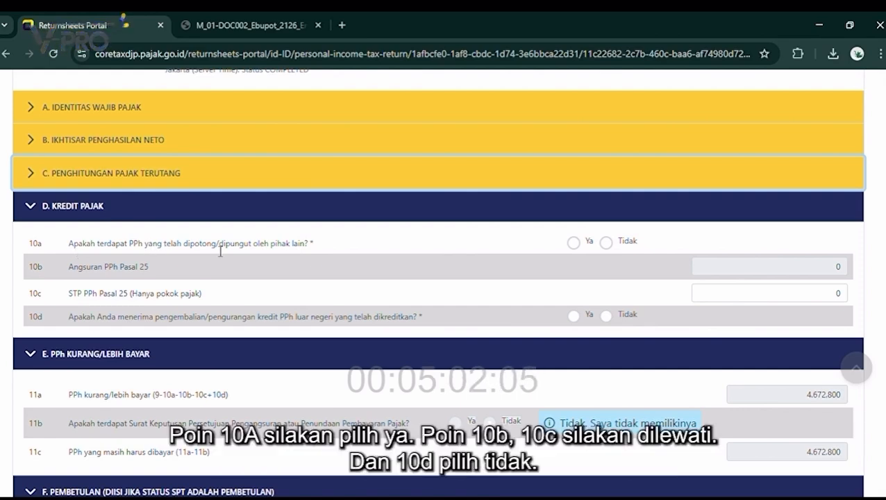
# In section D Kredit Pajak, answer Ya to item 10a and Tidak to item 10d, and collapse the section
pyautogui.click(574, 243)
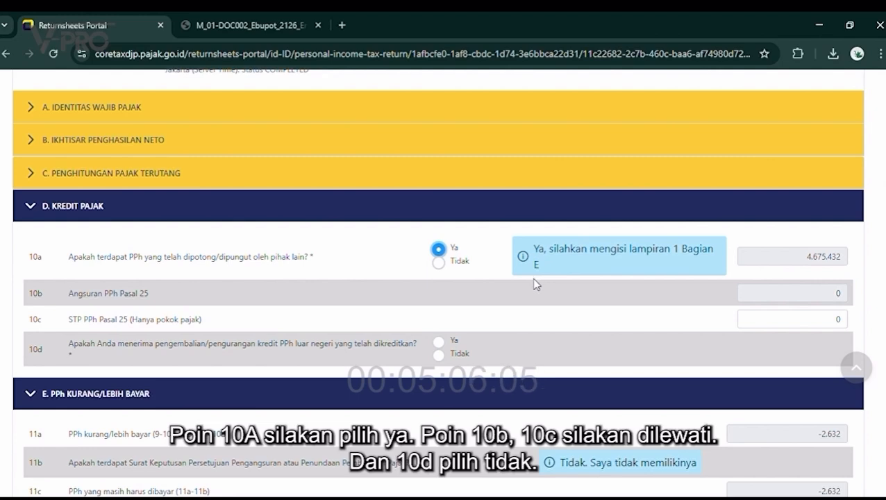
pyautogui.click(439, 356)
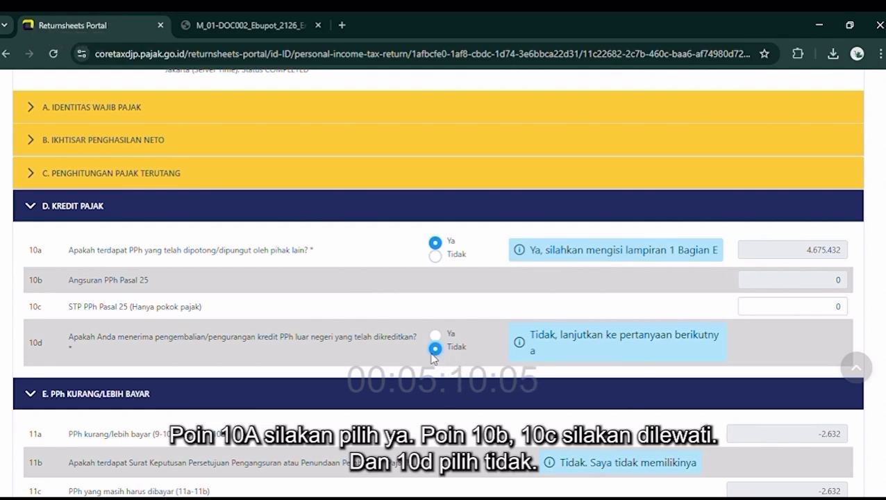
pyautogui.click(31, 207)
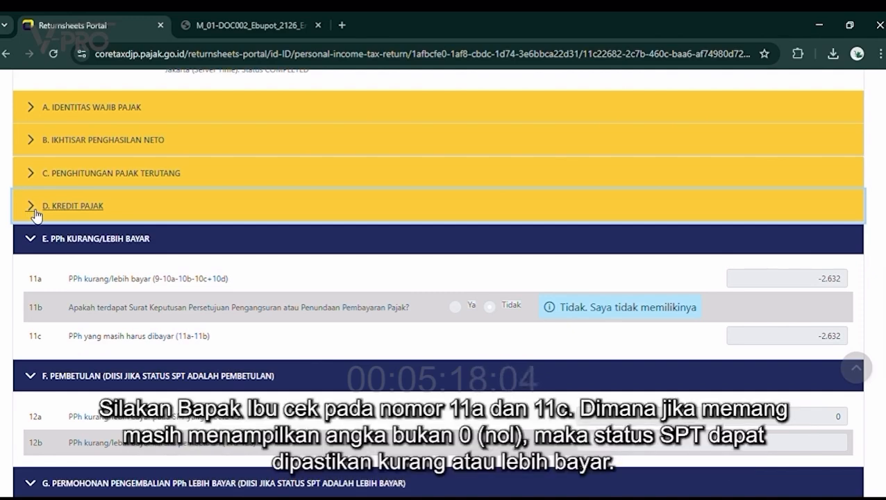
# Check the amounts for items 11a and 11c in section E for any underpaid or overpaid tax
pyautogui.moveTo(25, 281); pyautogui.dragTo(44, 282)
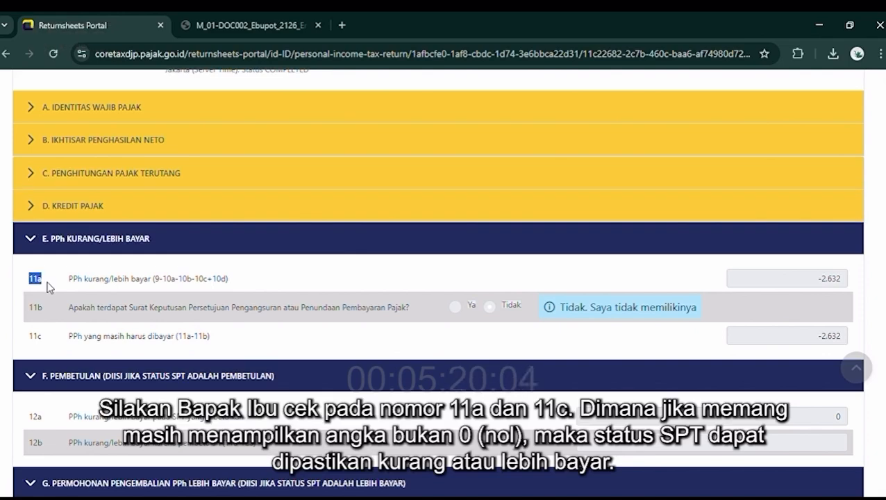
pyautogui.moveTo(22, 339); pyautogui.dragTo(46, 338)
pyautogui.click(31, 336)
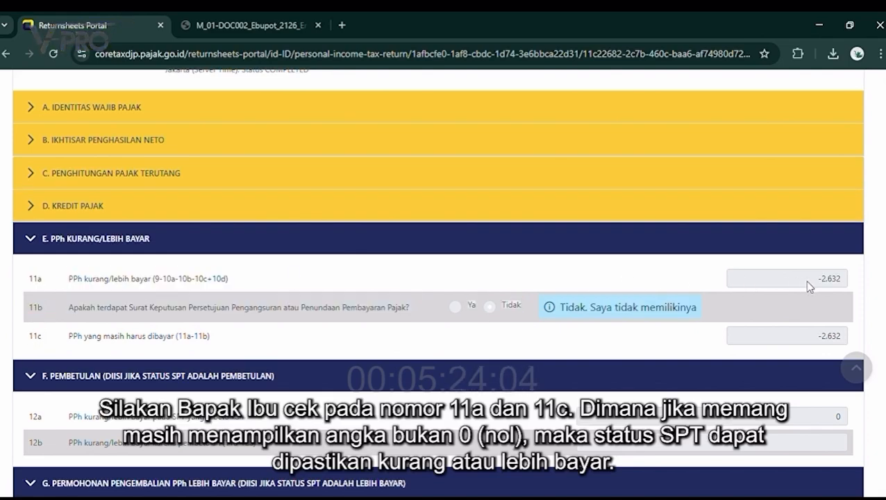
pyautogui.moveTo(807, 282); pyautogui.dragTo(859, 285)
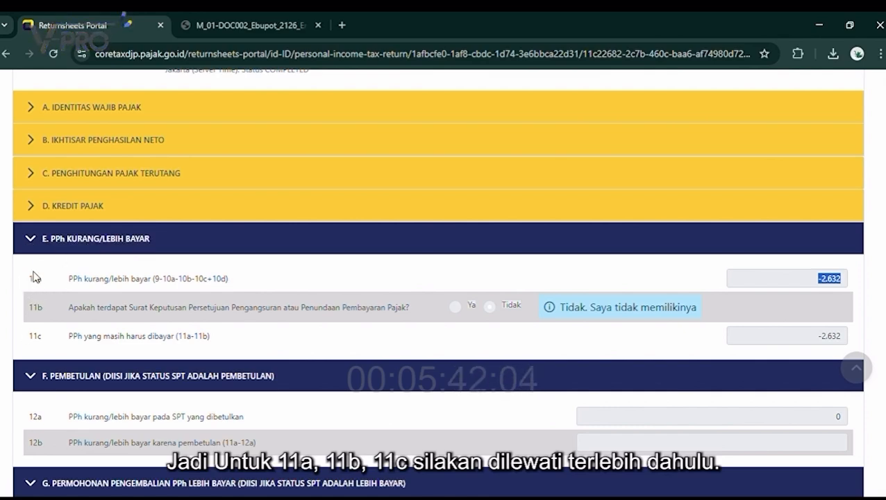
# Collapse sections E, F and G of the return without filling them in
pyautogui.click(40, 245)
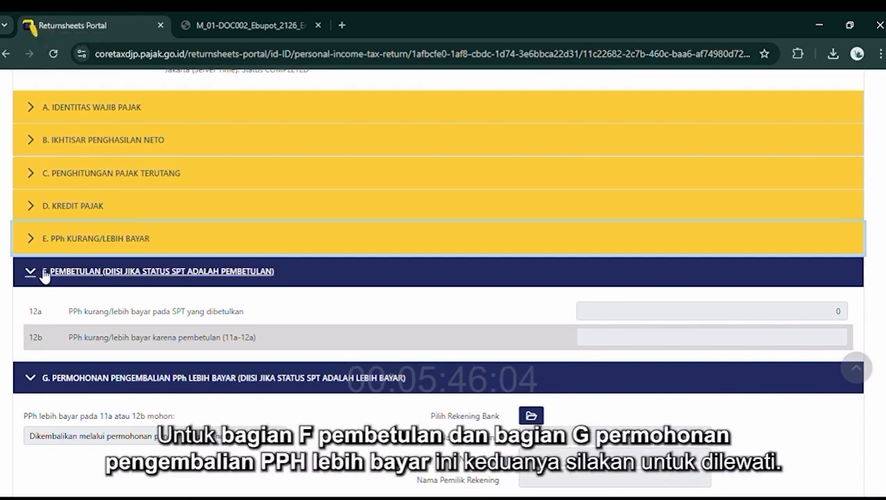
pyautogui.click(32, 274)
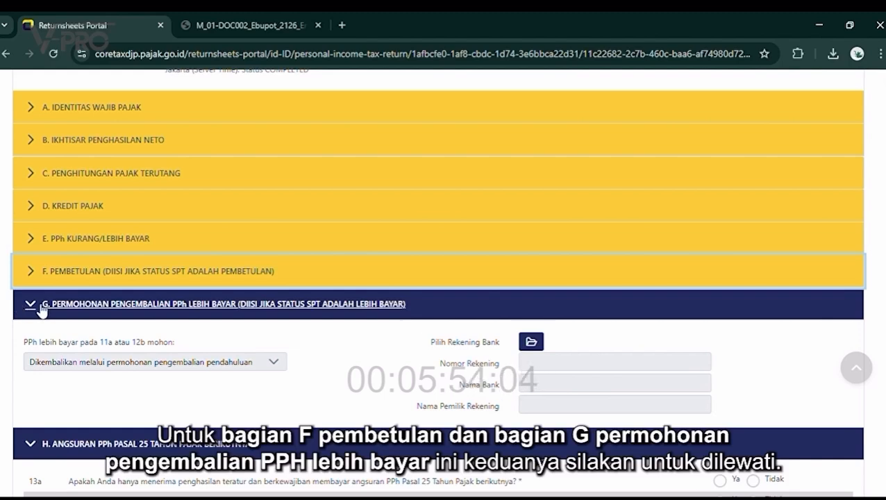
pyautogui.click(40, 309)
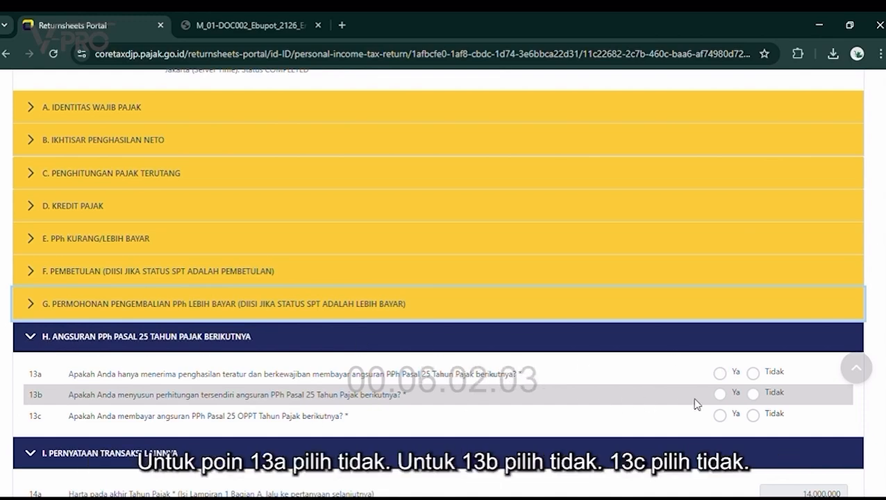
# In section H, answer Tidak to items 13a, 13b and 13c on PPh Pasal 25 instalments, and collapse the section
pyautogui.click(753, 374)
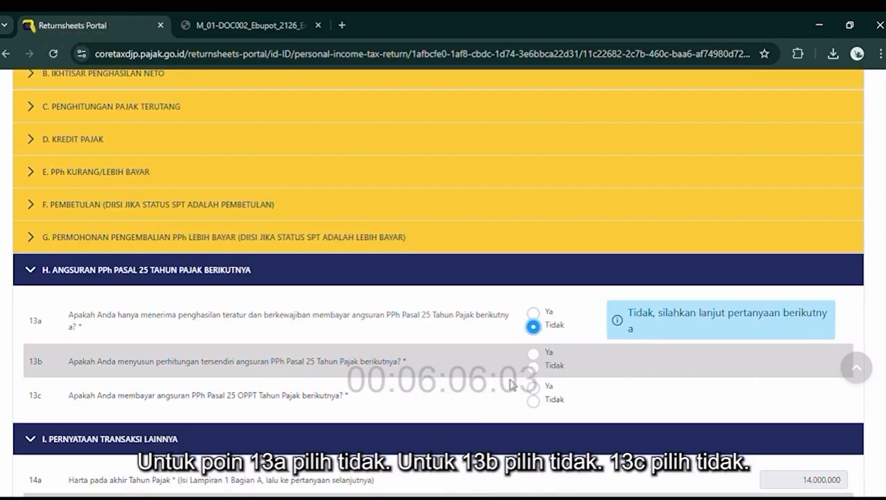
pyautogui.click(536, 367)
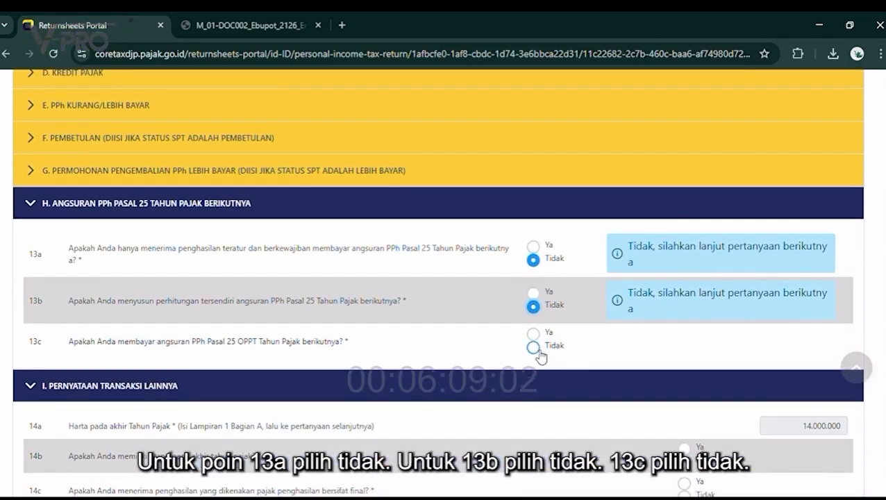
pyautogui.click(534, 352)
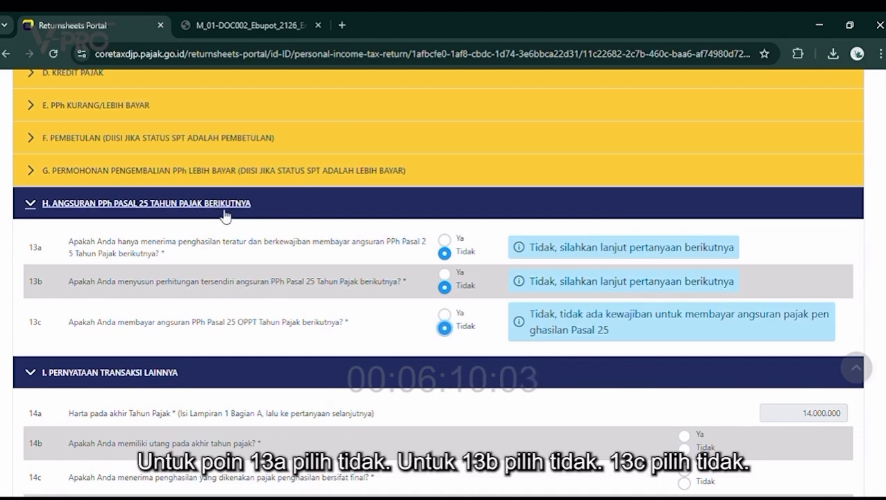
pyautogui.click(31, 203)
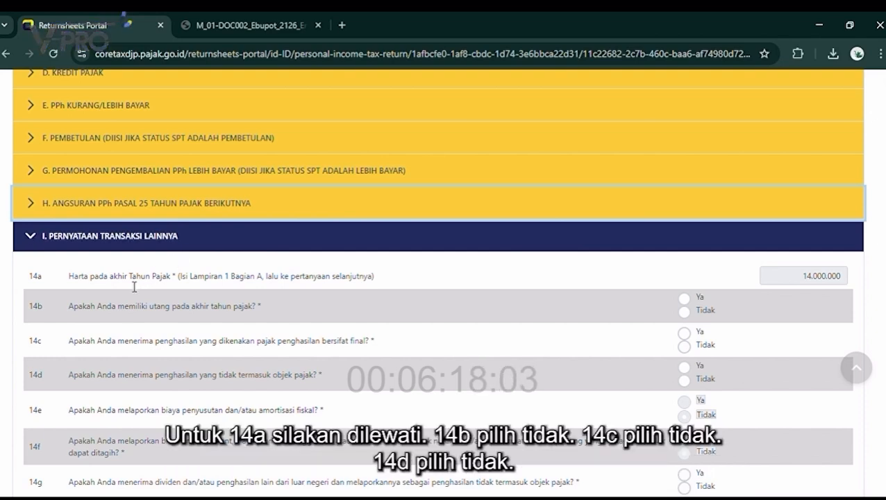
# In section I, answer Tidak to items 14b, 14c, 14d and 14g, and collapse sections I and J
pyautogui.click(685, 312)
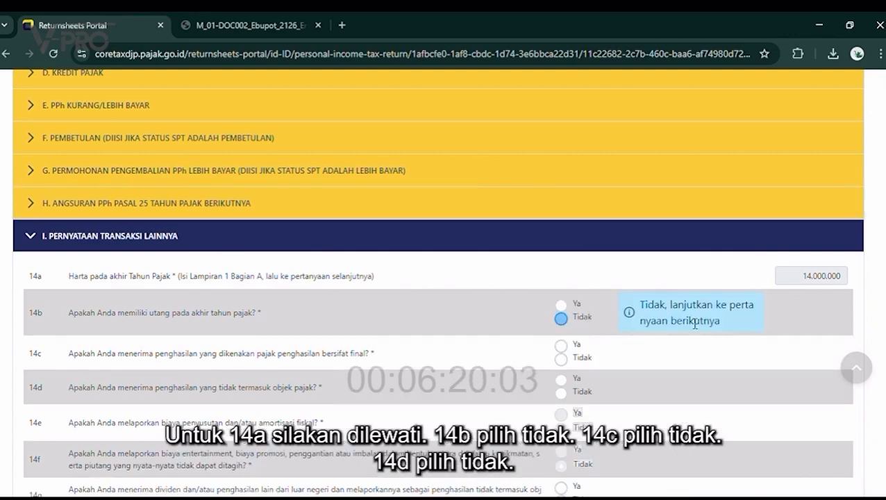
pyautogui.click(563, 361)
pyautogui.scroll(-1, 565, 368)
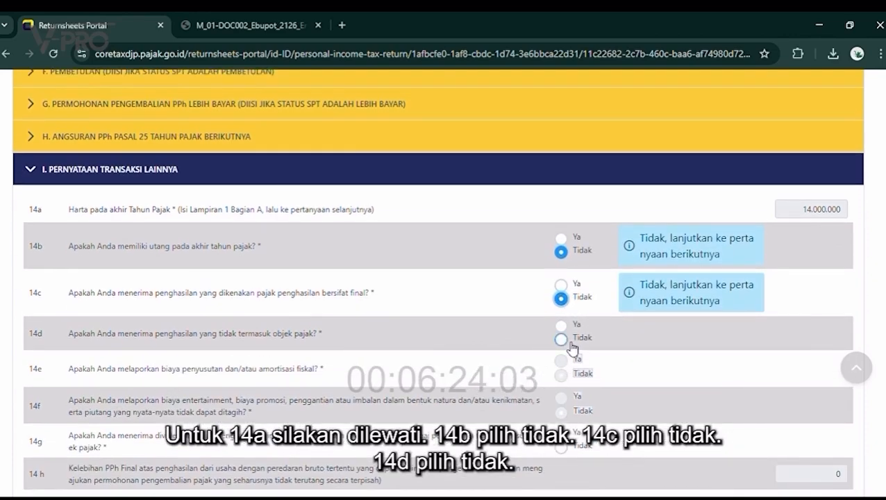
pyautogui.click(569, 343)
pyautogui.scroll(-1, 571, 349)
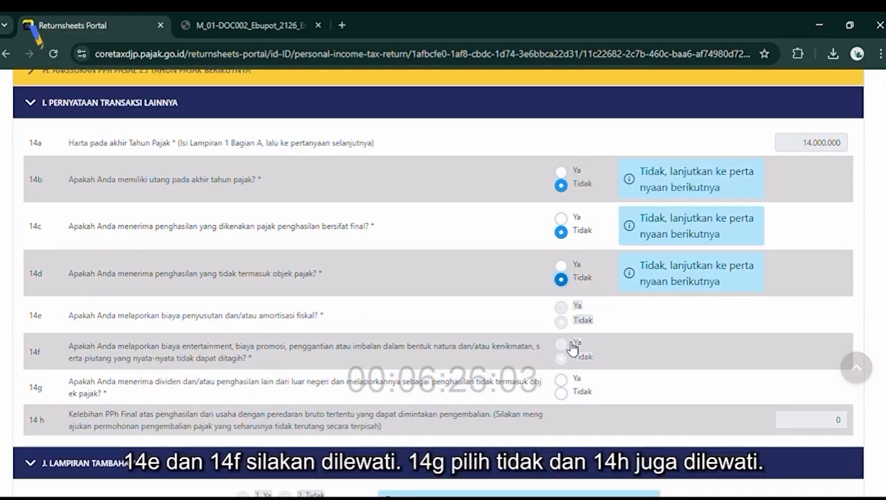
pyautogui.scroll(-1, 572, 348)
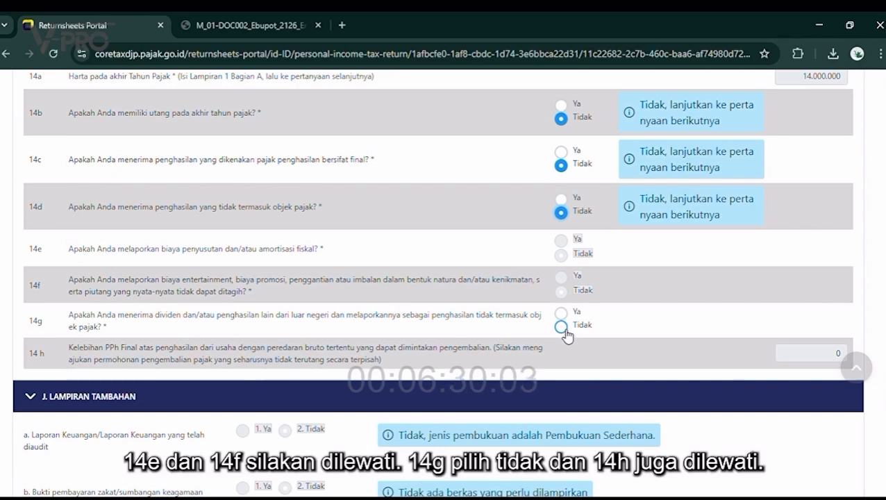
pyautogui.click(564, 329)
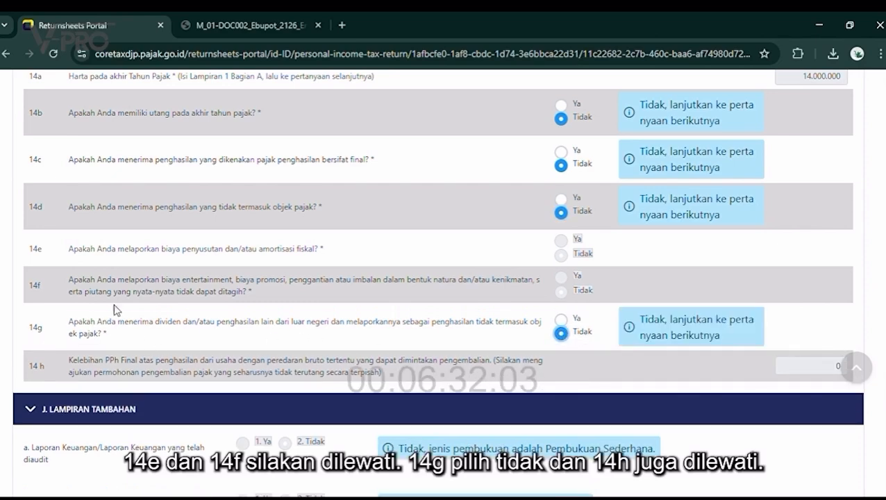
pyautogui.scroll(1, 149, 343)
pyautogui.click(44, 106)
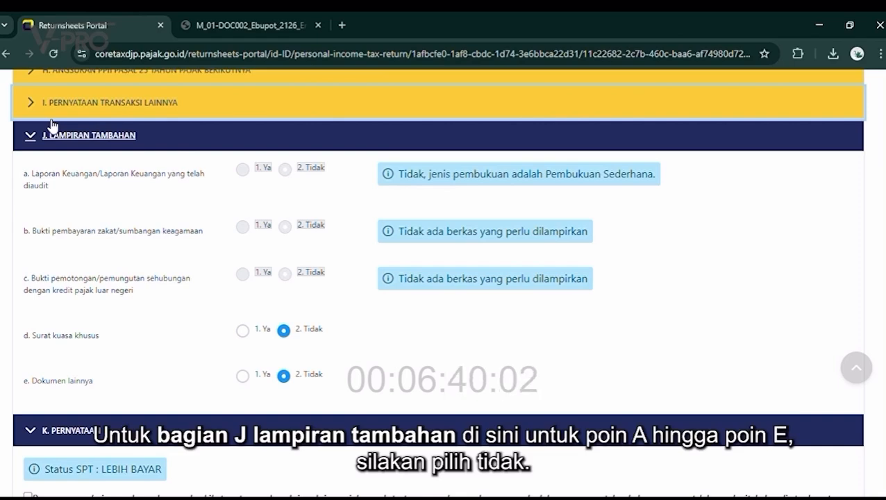
pyautogui.click(45, 139)
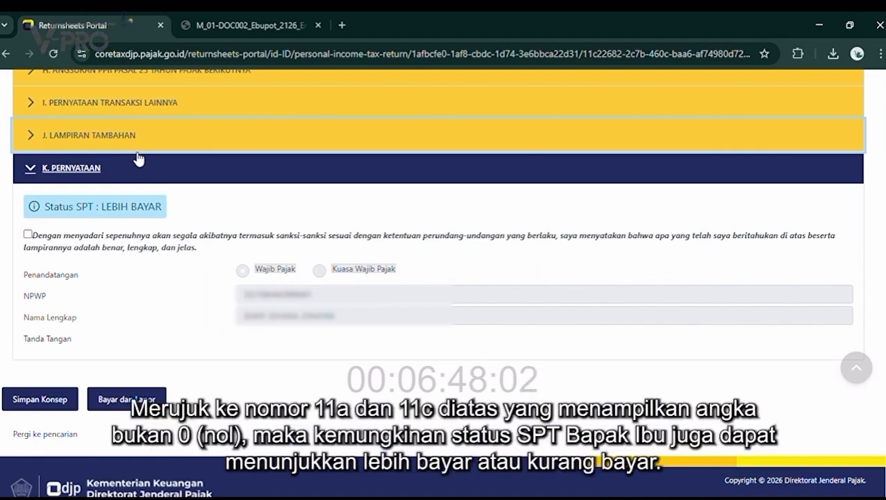
# Expand section E and compare the amounts in items 11a and 11c with the Status SPT in section K
pyautogui.scroll(2, 295, 340)
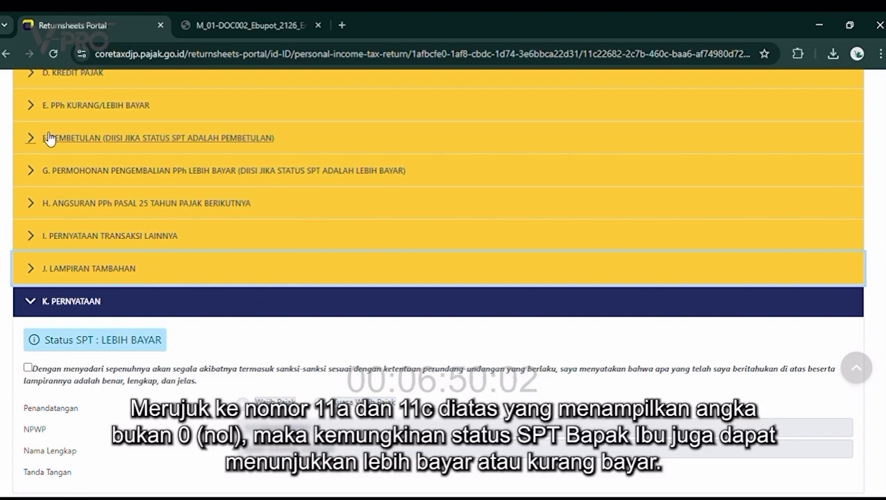
pyautogui.click(30, 111)
pyautogui.moveTo(810, 148); pyautogui.dragTo(844, 153)
pyautogui.moveTo(800, 203); pyautogui.dragTo(842, 204)
pyautogui.scroll(-1, 271, 360)
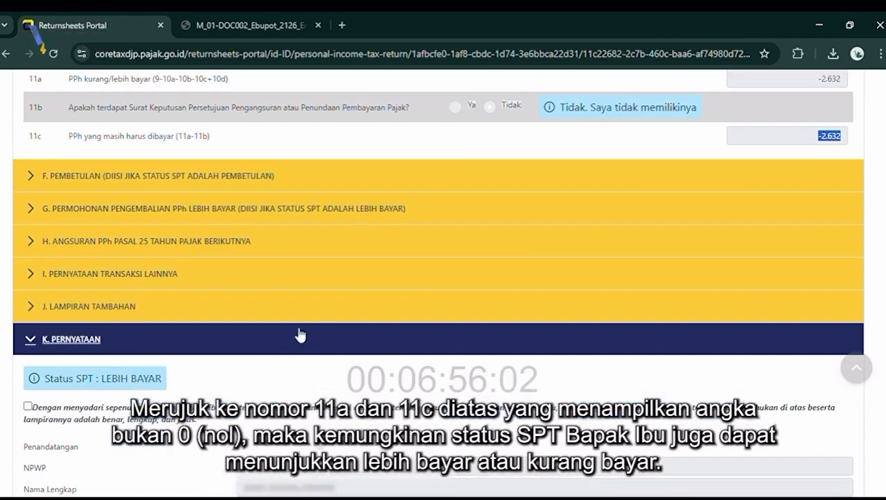
pyautogui.moveTo(43, 378); pyautogui.dragTo(172, 385)
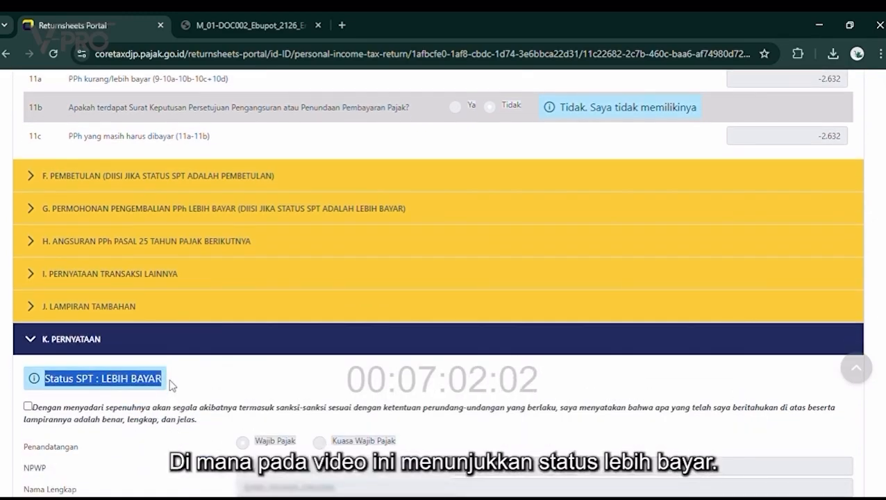
pyautogui.moveTo(101, 379); pyautogui.dragTo(192, 380)
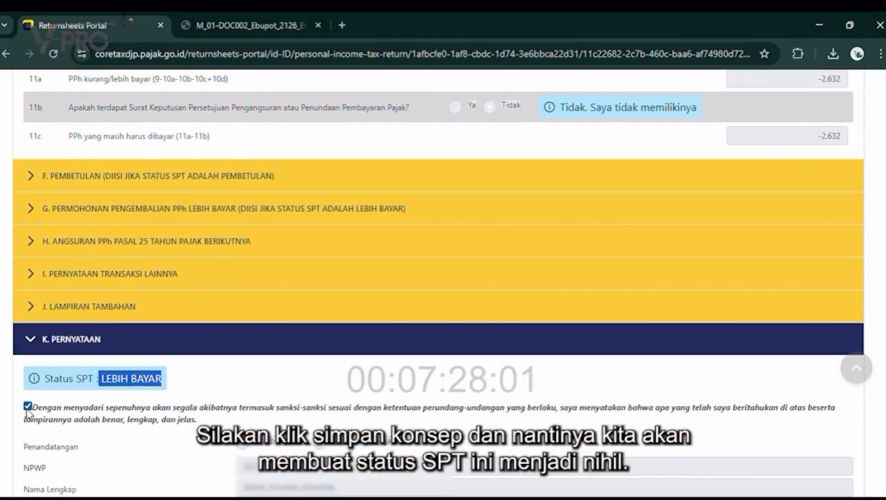
# Save the tax return as a draft (Simpan Konsep)
pyautogui.scroll(-1, 28, 413)
pyautogui.scroll(-1, 26, 407)
pyautogui.click(28, 444)
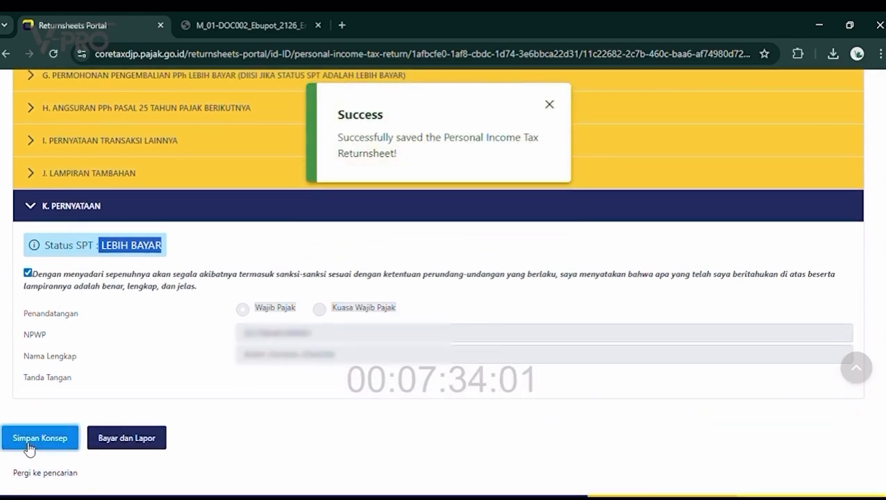
# Collapse section K Pernyataan and open the L-1 attachment of the return
pyautogui.moveTo(70, 262); pyautogui.dragTo(31, 214)
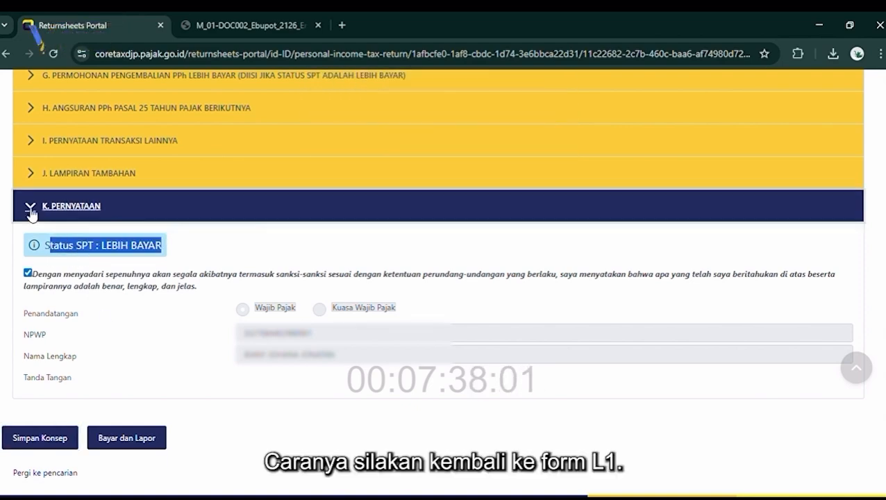
pyautogui.click(31, 212)
pyautogui.scroll(15, 78, 264)
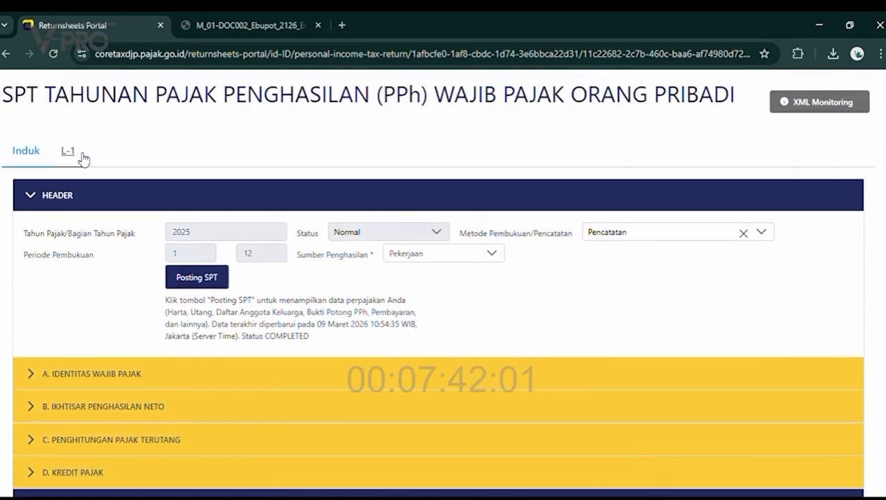
pyautogui.click(68, 151)
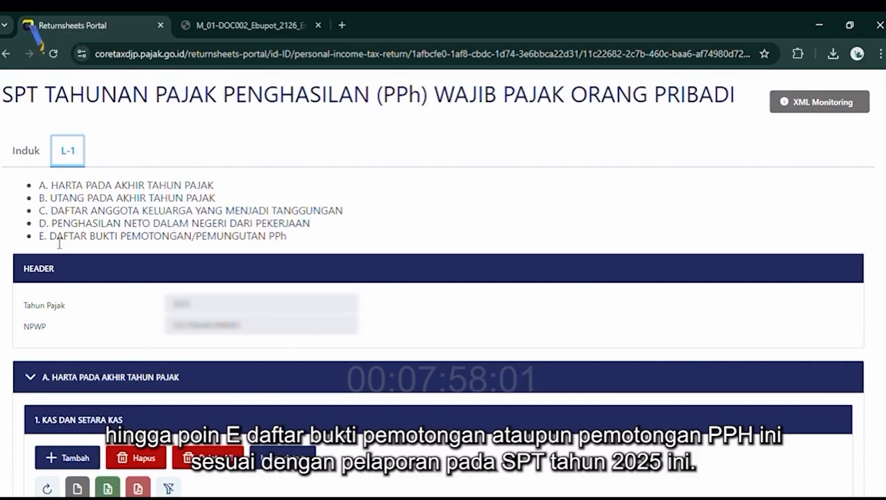
# Collapse sections A, B and C of the L-1 attachment to reach section D on net employment income
pyautogui.click(31, 378)
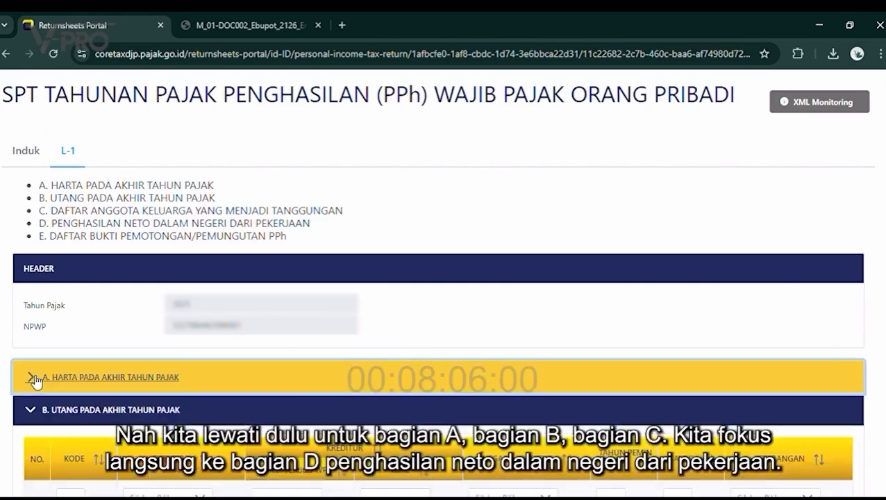
pyautogui.scroll(-1, 31, 375)
pyautogui.click(30, 343)
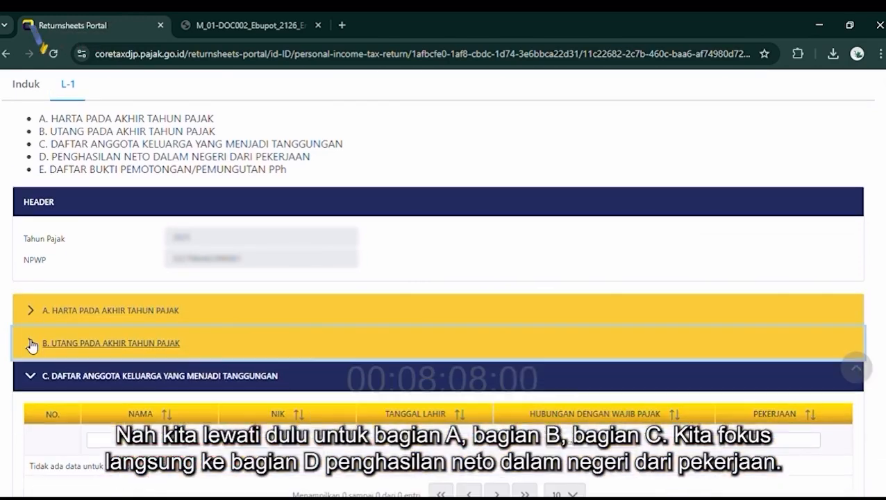
pyautogui.click(26, 378)
pyautogui.scroll(-2, 23, 379)
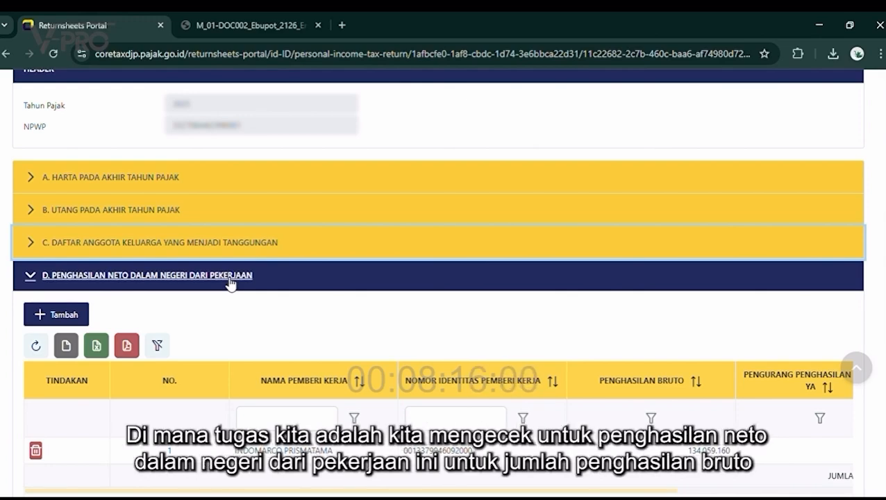
# Compare Penghasilan Bruto in section D of L-1 with item 8, Jumlah Penghasilan Bruto, on the BPA1 slip
pyautogui.scroll(-1, 229, 283)
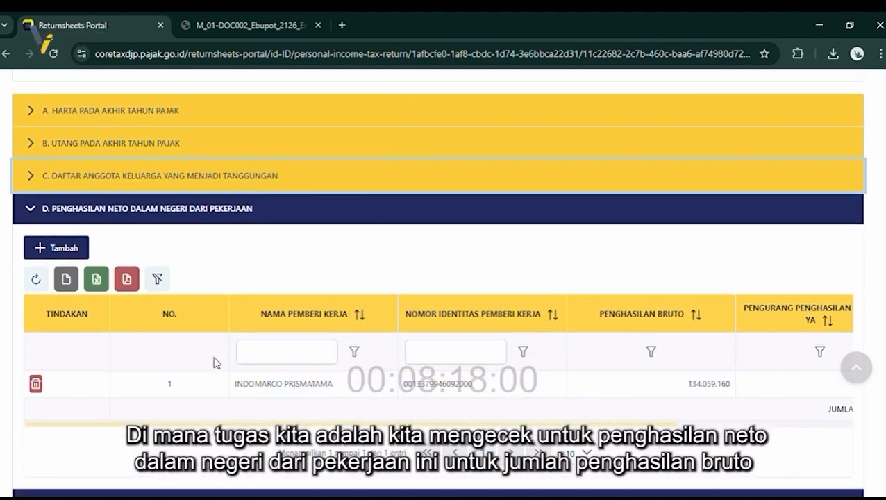
pyautogui.hscroll(5, 216, 362)
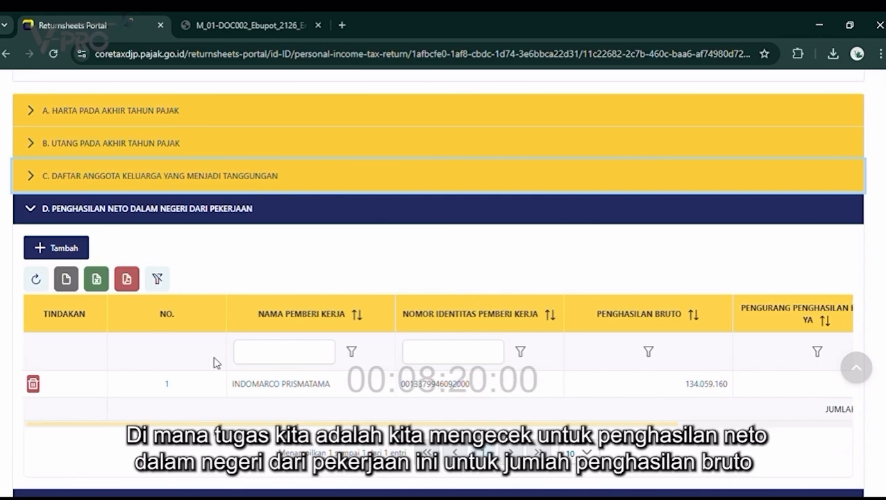
pyautogui.hscroll(2, 216, 362)
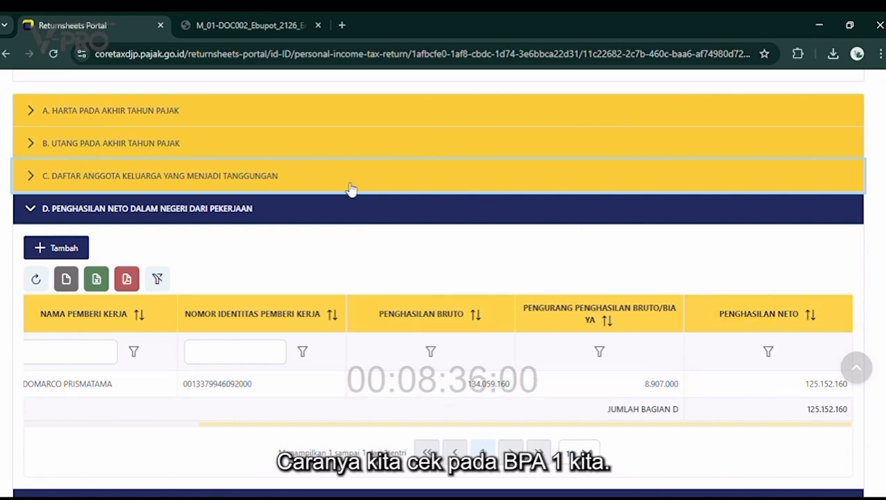
pyautogui.click(235, 25)
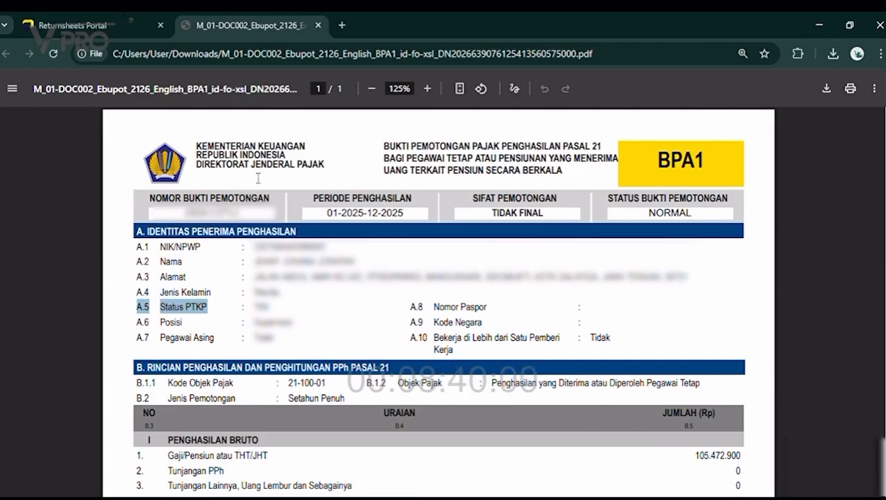
pyautogui.scroll(-3, 258, 174)
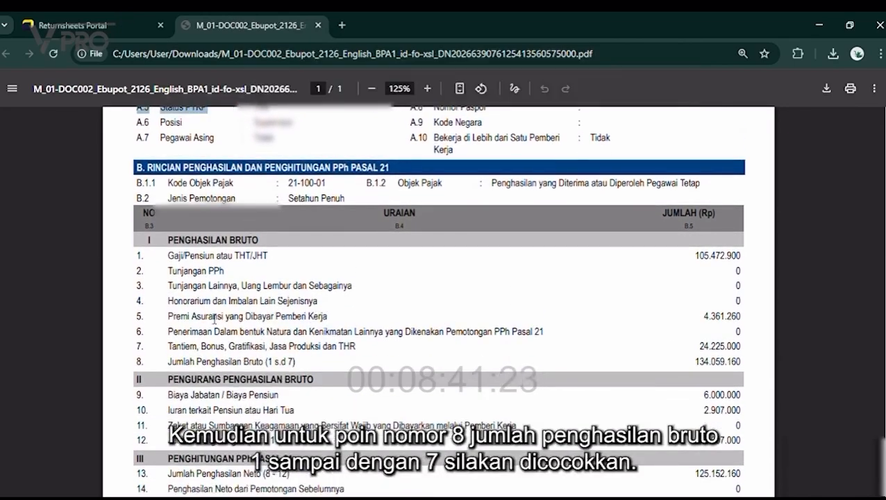
pyautogui.moveTo(167, 362); pyautogui.dragTo(302, 367)
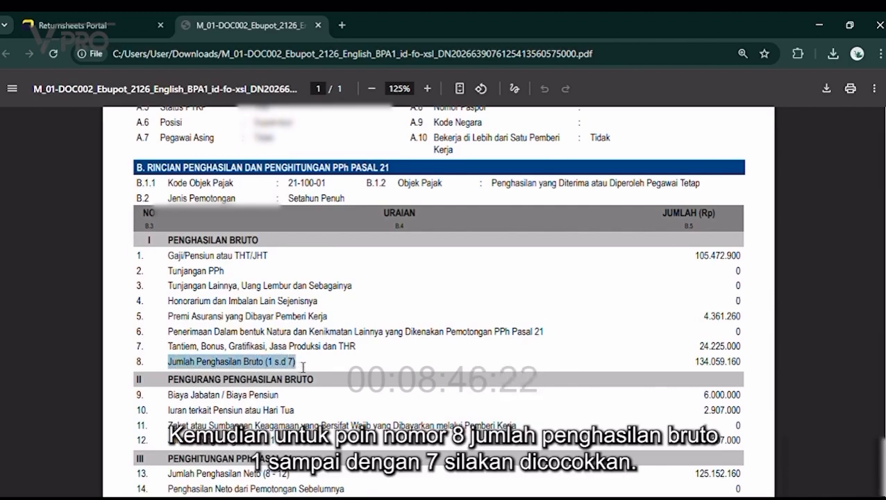
pyautogui.click(86, 18)
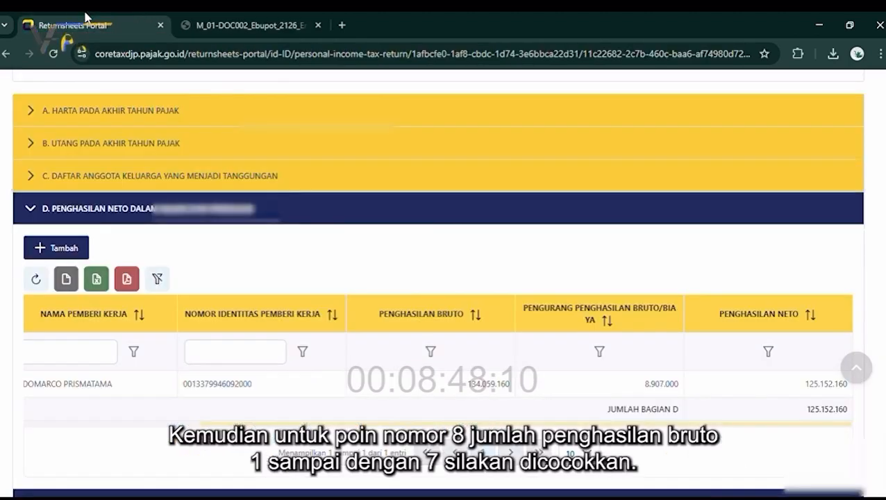
pyautogui.doubleClick(478, 389)
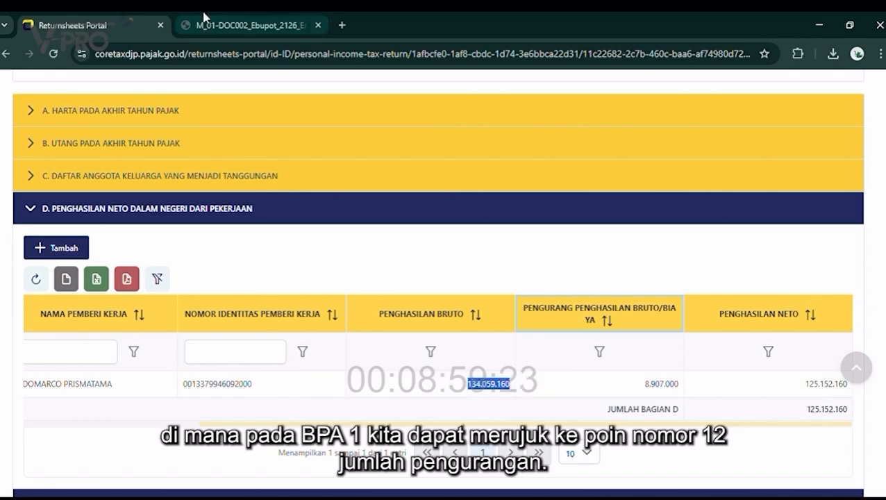
# Check item 12, Jumlah Pengurangan, on the BPA1 slip against the gross income deduction in section D of L-1
pyautogui.click(241, 18)
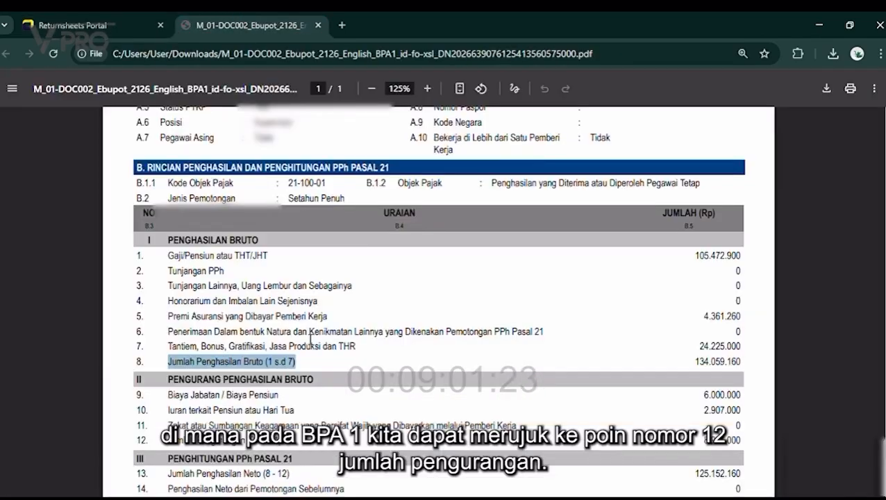
pyautogui.scroll(-2, 310, 339)
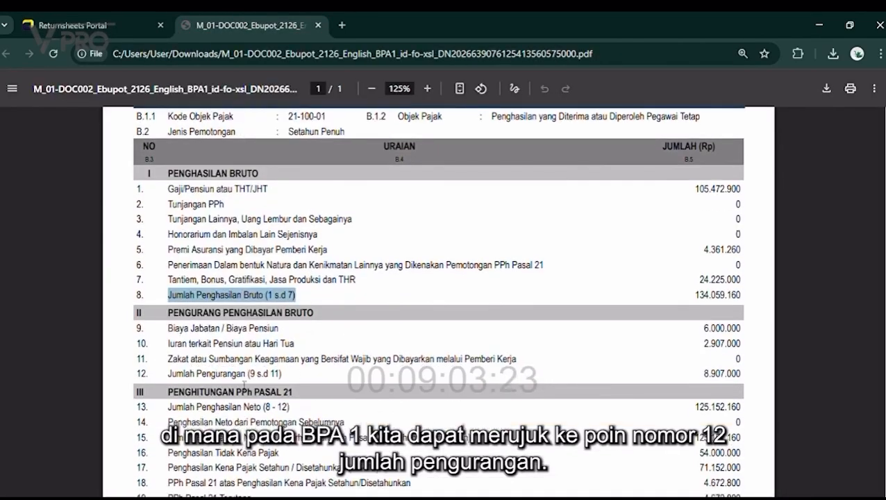
pyautogui.moveTo(139, 385); pyautogui.dragTo(287, 386)
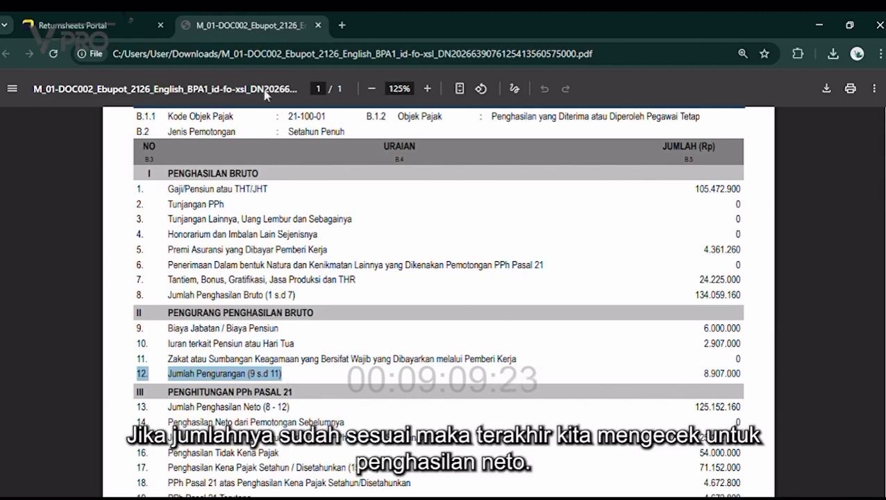
pyautogui.click(142, 18)
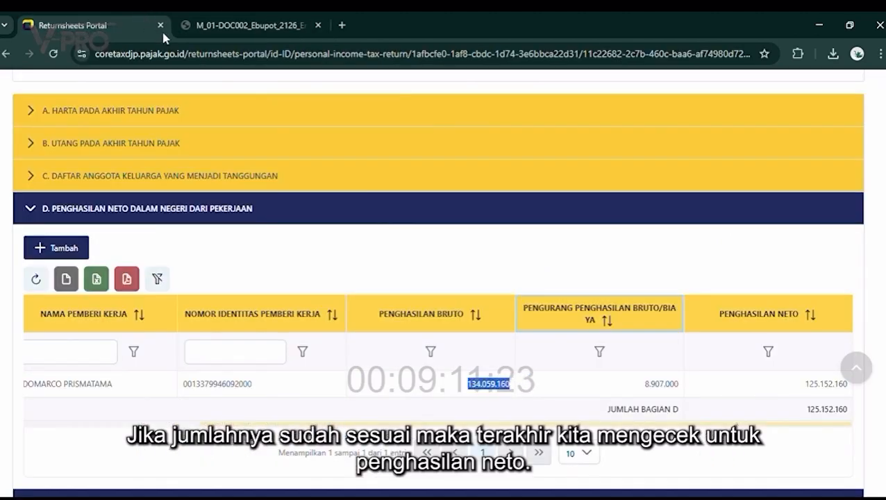
# Compare Penghasilan Neto in section D of L-1 with item 13, Jumlah Penghasilan Neto, on the BPA1 slip
pyautogui.click(713, 314)
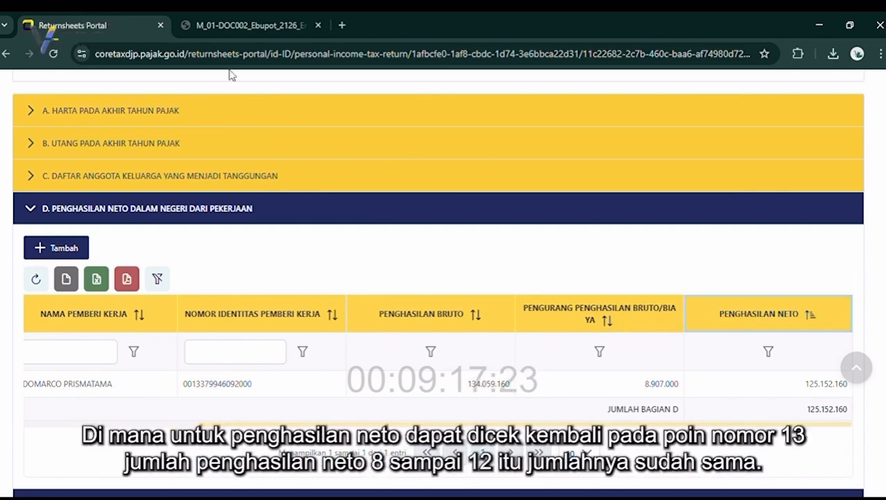
pyautogui.click(229, 26)
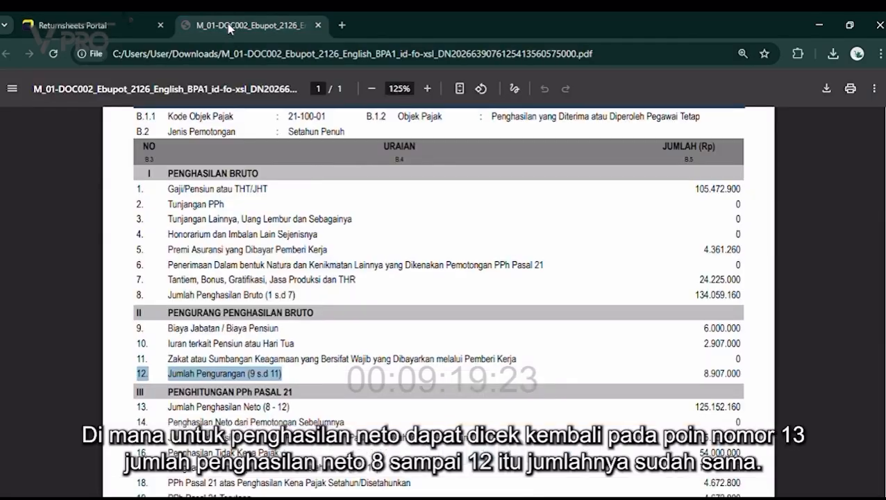
pyautogui.scroll(-2, 315, 404)
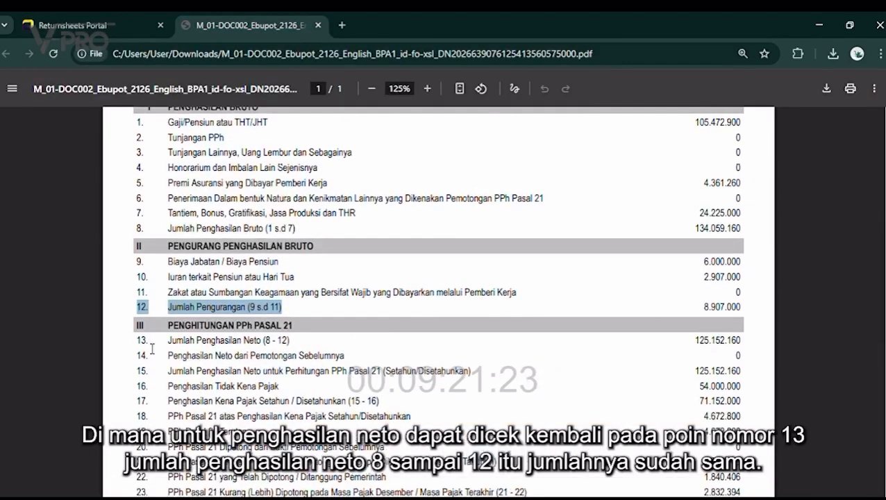
pyautogui.moveTo(145, 345); pyautogui.dragTo(304, 345)
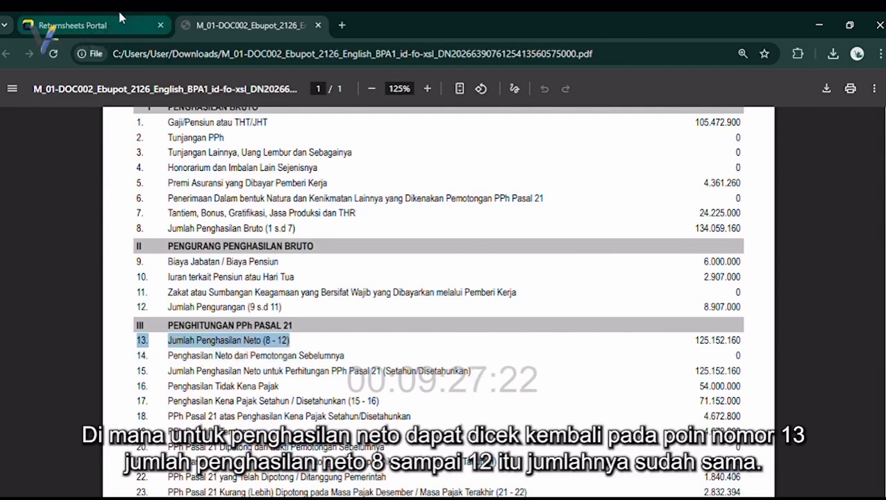
pyautogui.click(73, 26)
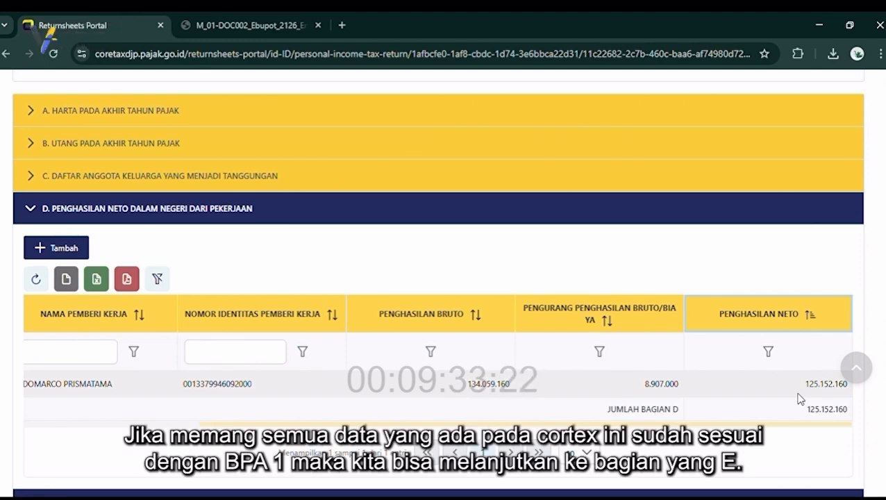
# Collapse section D of L-1 to reach section E, the list of income tax withholding slips
pyautogui.hscroll(-3, 799, 399)
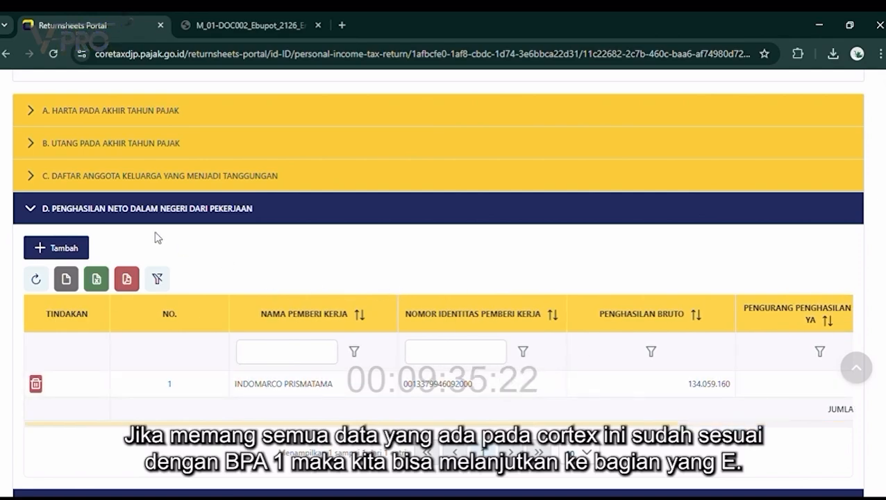
pyautogui.click(32, 212)
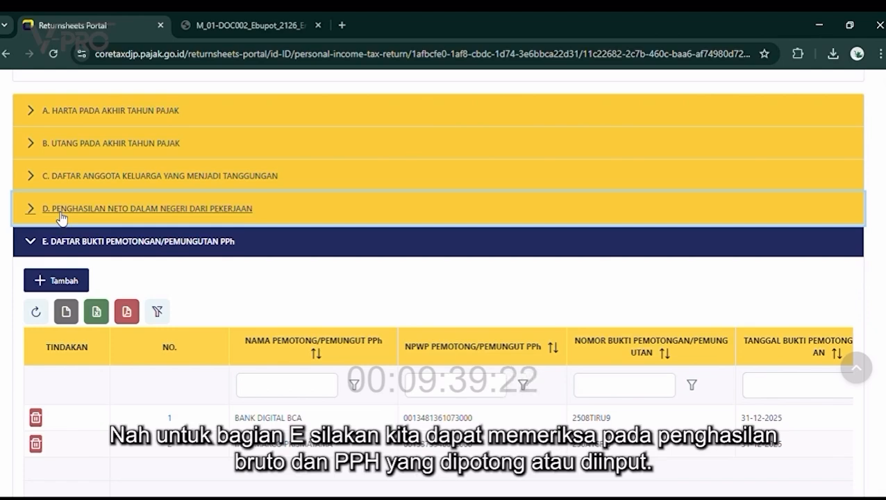
pyautogui.scroll(-1, 117, 411)
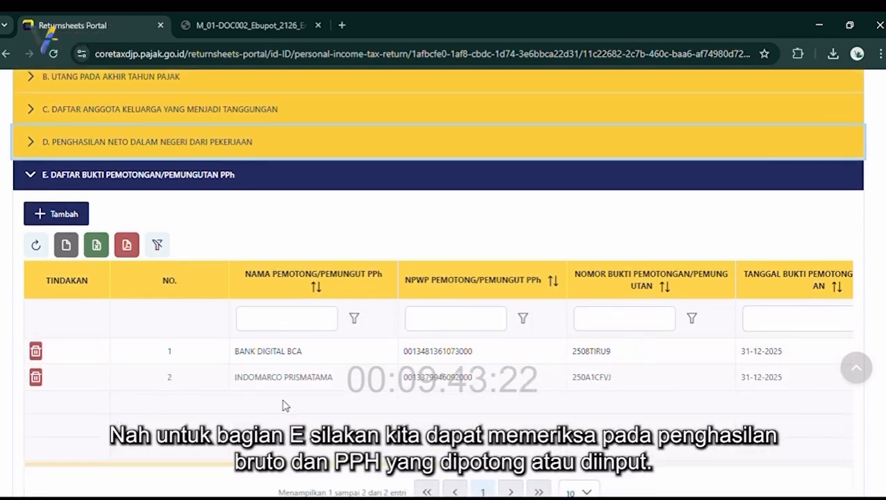
# Examine the INDOMARCO PRISMATAMA row in section E across its gross income and withheld tax columns
pyautogui.hscroll(6, 381, 398)
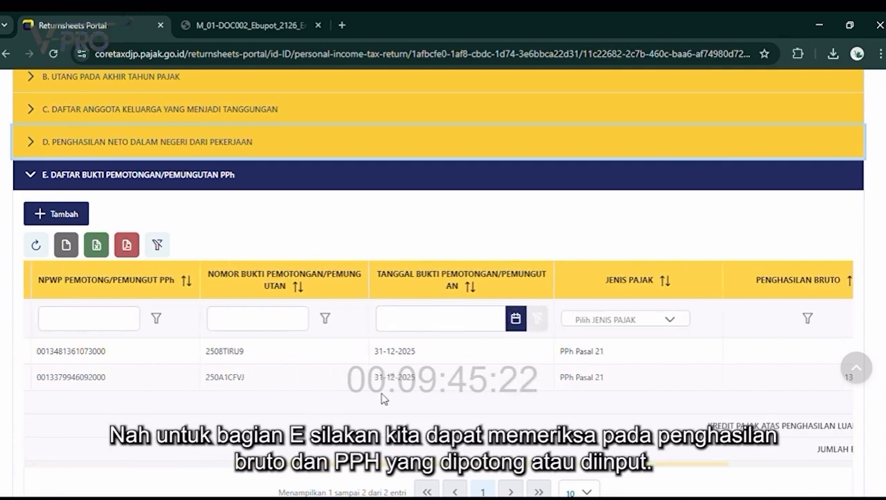
pyautogui.hscroll(1, 381, 398)
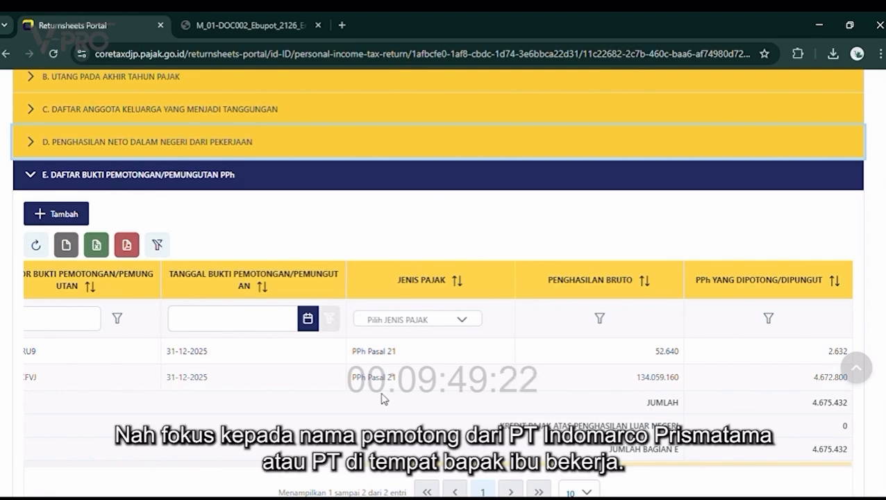
pyautogui.hscroll(-7, 381, 398)
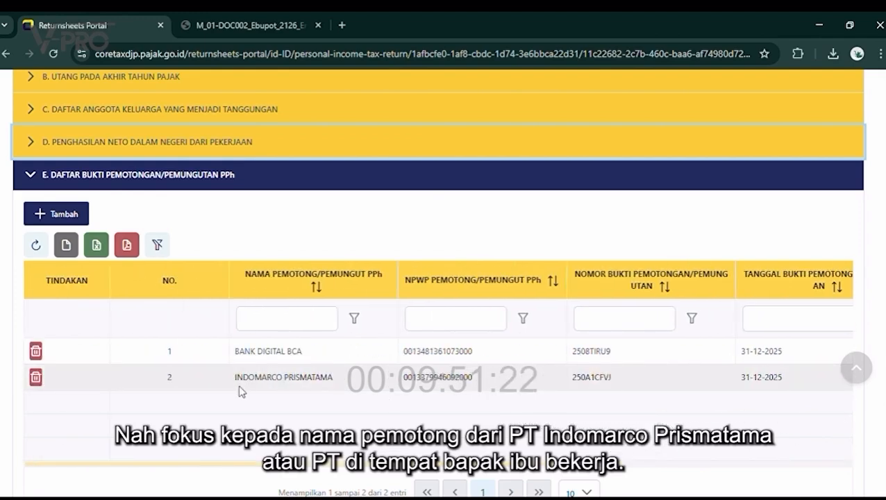
pyautogui.hscroll(1, 242, 392)
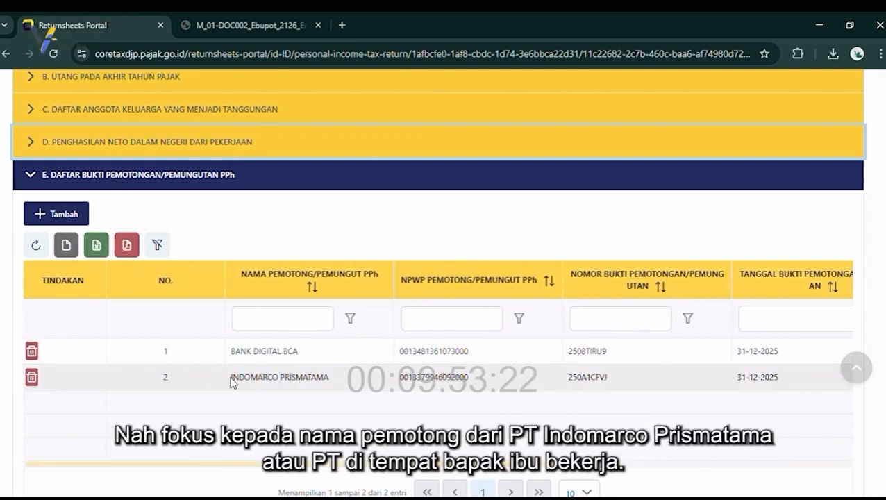
pyautogui.hscroll(8, 232, 382)
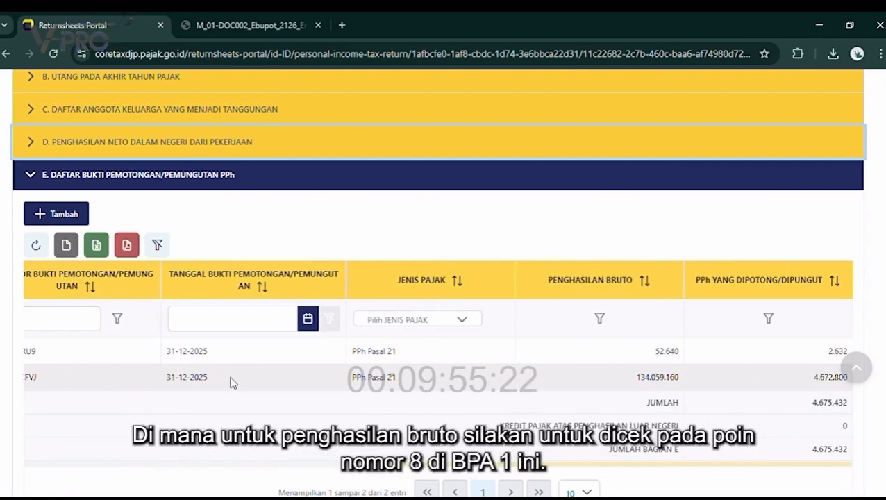
# Compare Penghasilan Bruto of the INDOMARCO PRISMATAMA row in section E with item 8, Jumlah Penghasilan Bruto, on the BPA1 slip
pyautogui.click(580, 290)
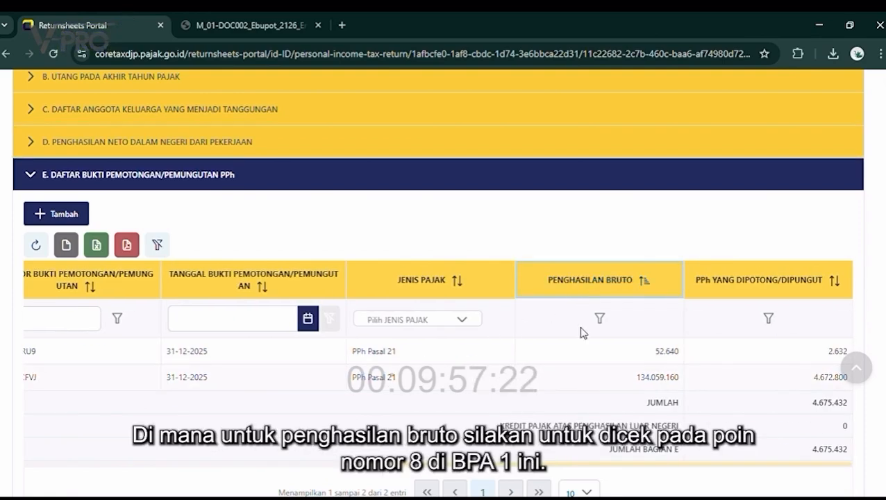
pyautogui.click(279, 16)
pyautogui.moveTo(139, 235); pyautogui.dragTo(309, 243)
pyautogui.moveTo(308, 243); pyautogui.dragTo(300, 229)
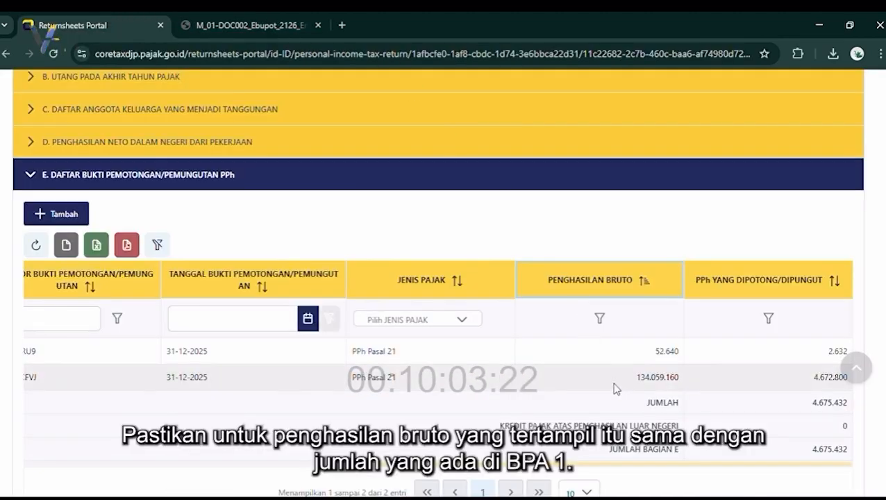
pyautogui.moveTo(610, 379); pyautogui.dragTo(680, 379)
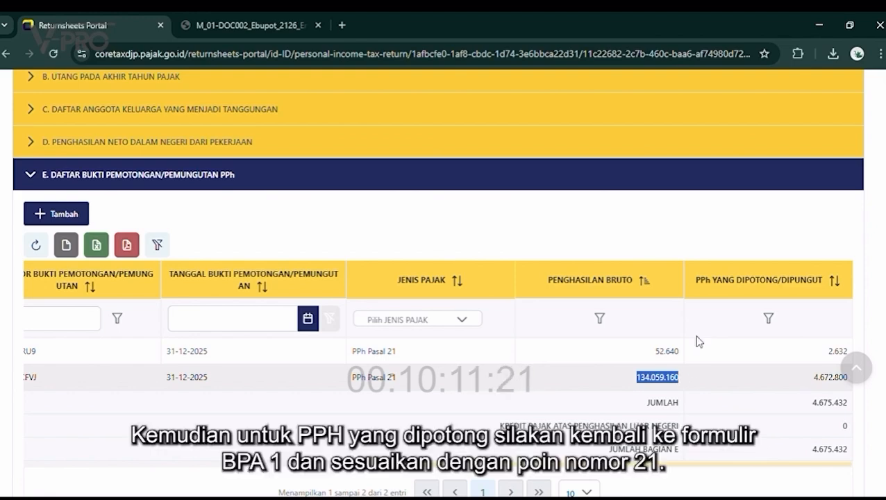
# Check PPh yang Dipotong/Dipungut in section E against item 21, PPh Pasal 21 Terutang pada Bukti Pemotongan Ini, on the BPA1 slip
pyautogui.click(709, 285)
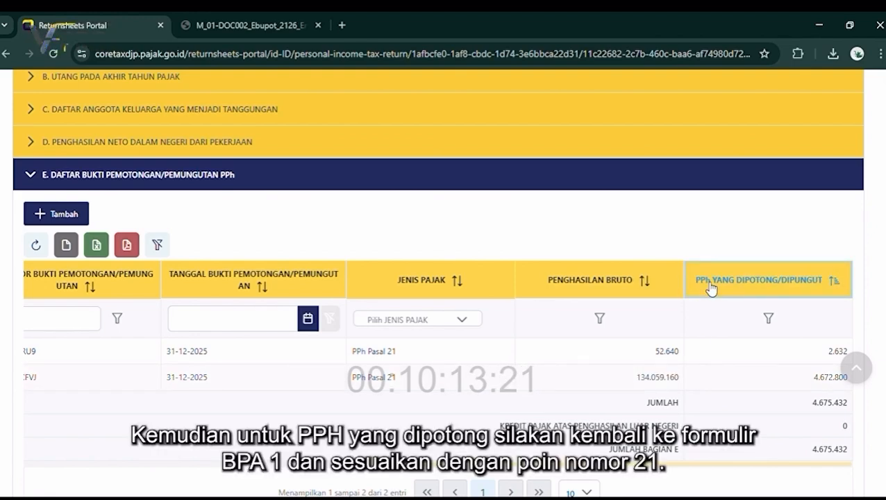
pyautogui.click(273, 19)
pyautogui.scroll(-2, 276, 397)
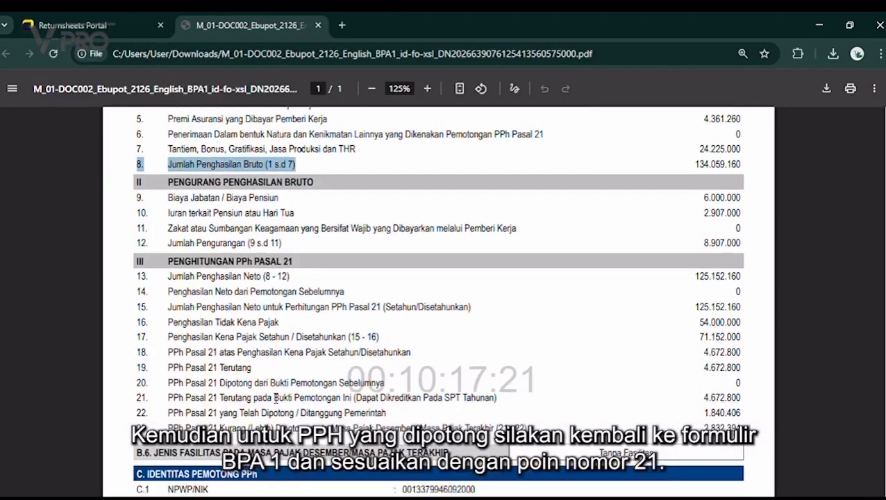
pyautogui.moveTo(142, 401); pyautogui.dragTo(529, 410)
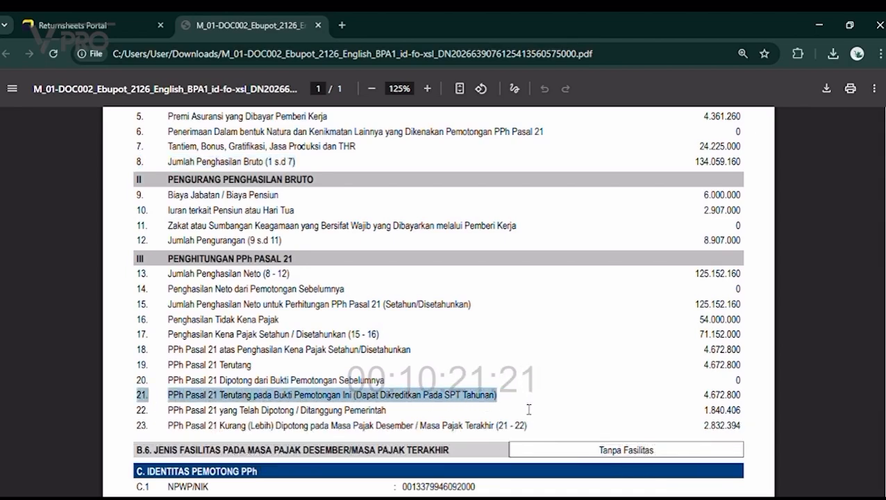
pyautogui.moveTo(704, 397); pyautogui.dragTo(747, 399)
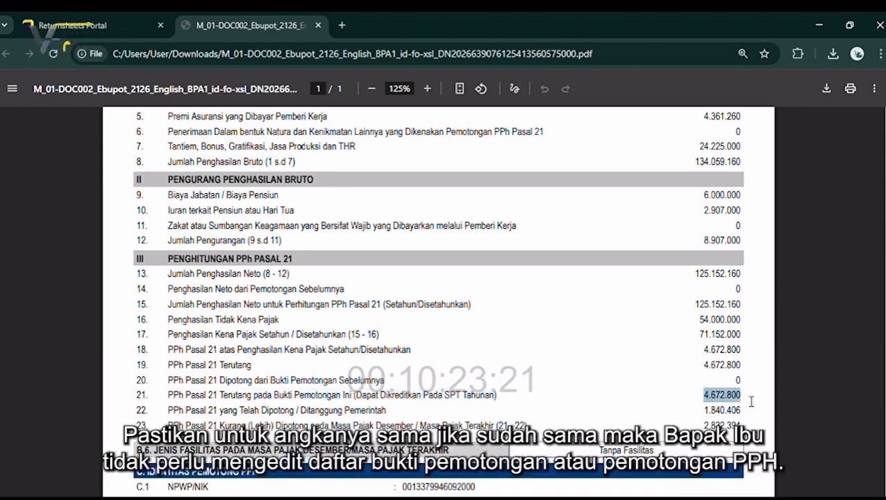
pyautogui.click(73, 25)
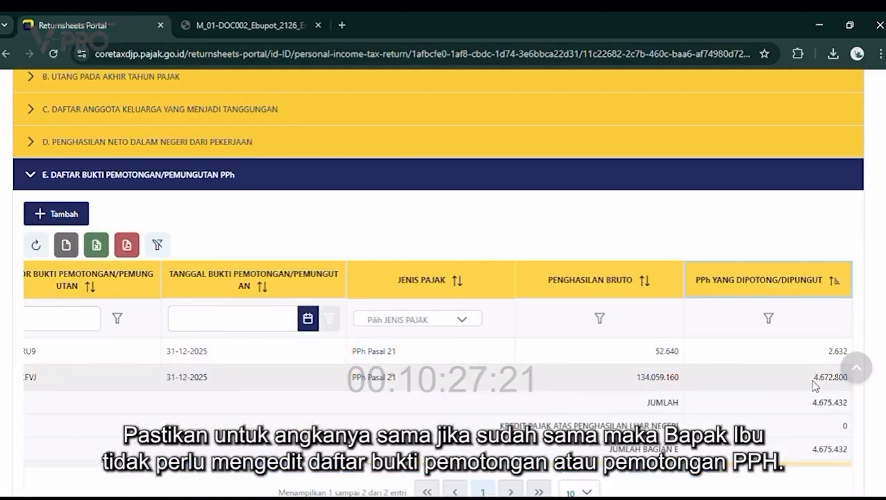
# Delete the BANK DIGITAL BCA withholding slip from section E of L-1
pyautogui.hscroll(-8, 816, 387)
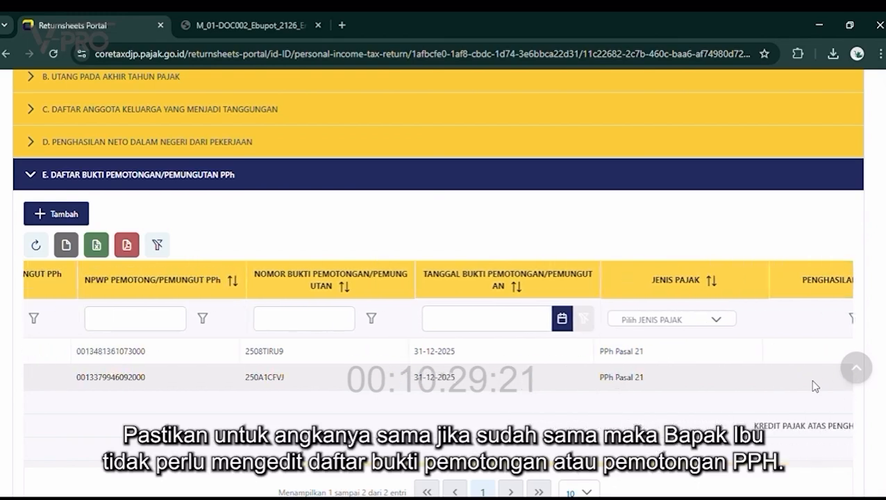
pyautogui.hscroll(-4, 815, 386)
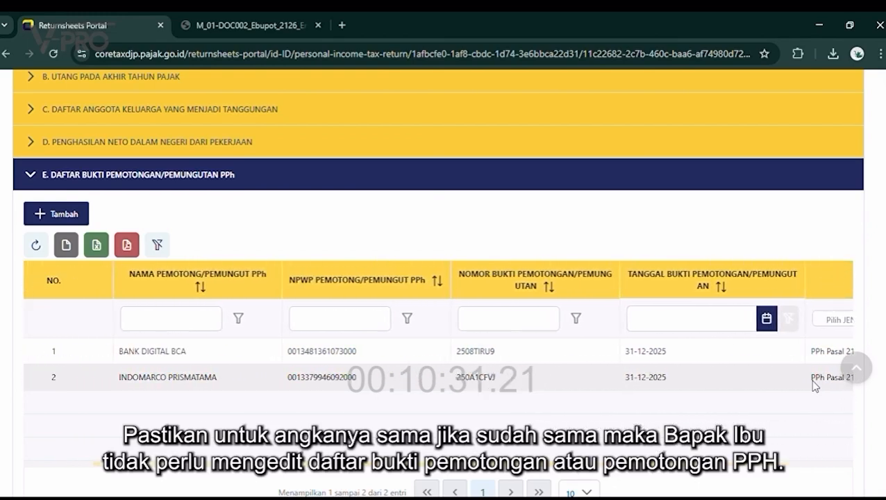
pyautogui.hscroll(-2, 809, 387)
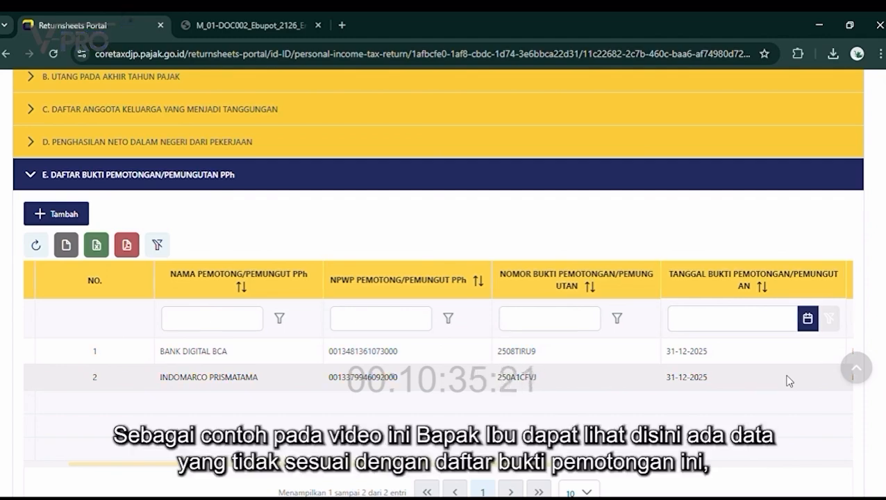
pyautogui.hscroll(-2, 202, 389)
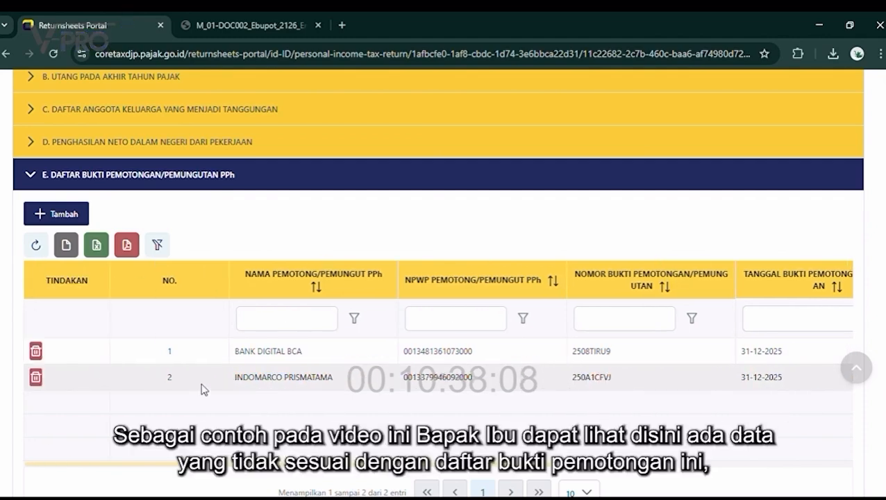
pyautogui.click(35, 352)
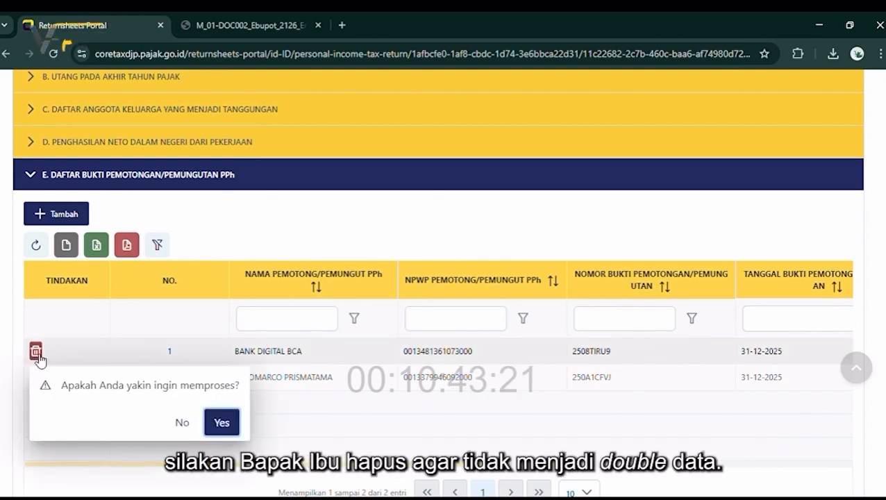
pyautogui.click(226, 423)
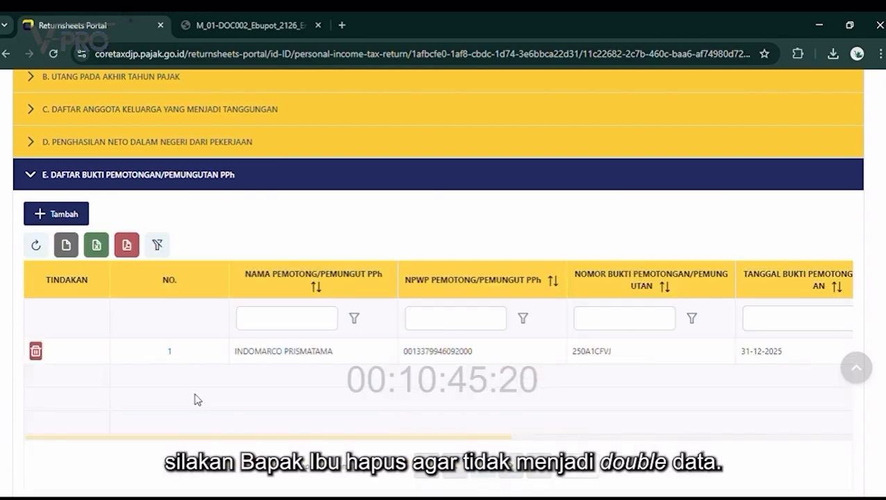
# Collapse section E of L-1 and expand section A, Harta pada Akhir Tahun Pajak
pyautogui.click(35, 178)
pyautogui.scroll(2, 151, 297)
pyautogui.scroll(2, 151, 297)
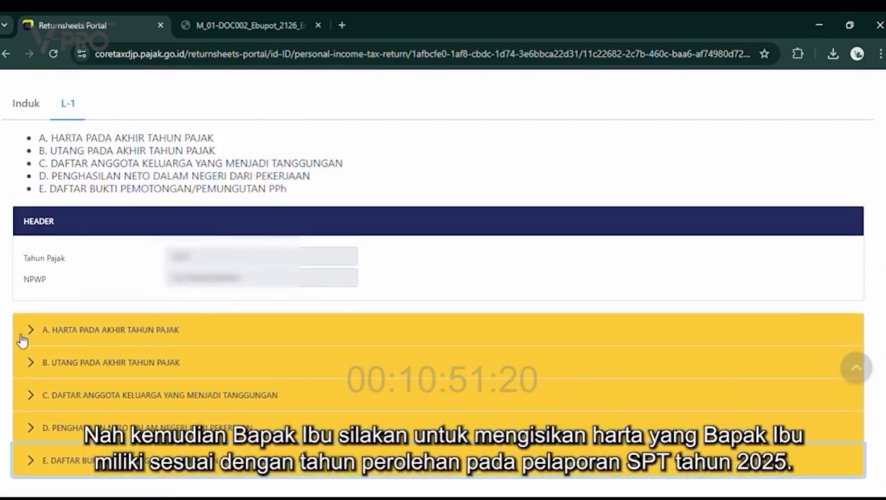
pyautogui.click(32, 336)
# Review the asset tables in section A from Kas dan Setara Kas down to Harta Bergerak
pyautogui.scroll(-3, 29, 373)
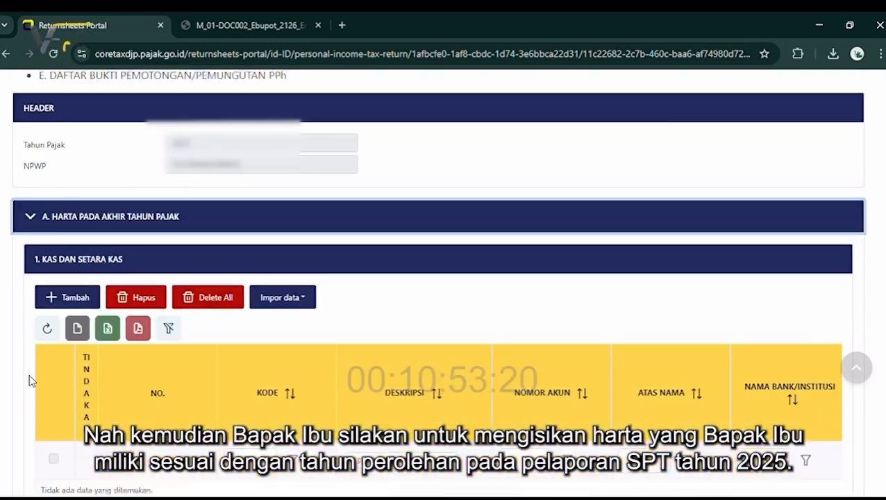
pyautogui.scroll(-5, 29, 381)
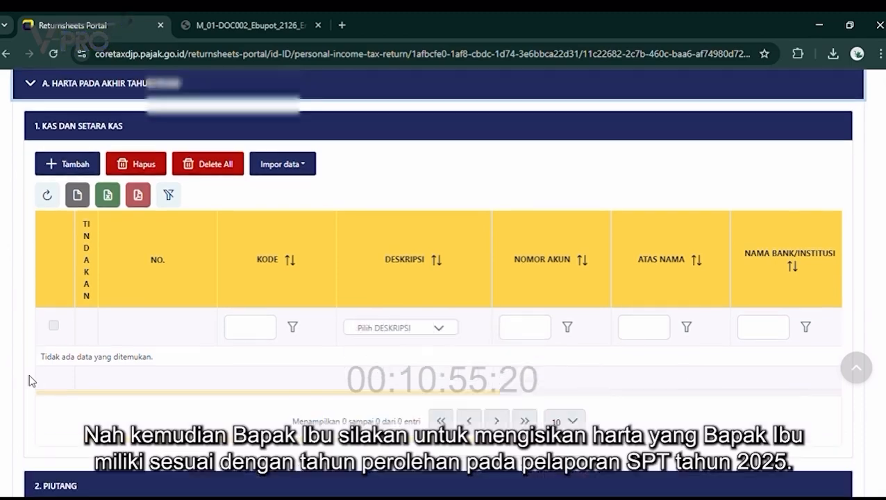
pyautogui.scroll(-3, 29, 380)
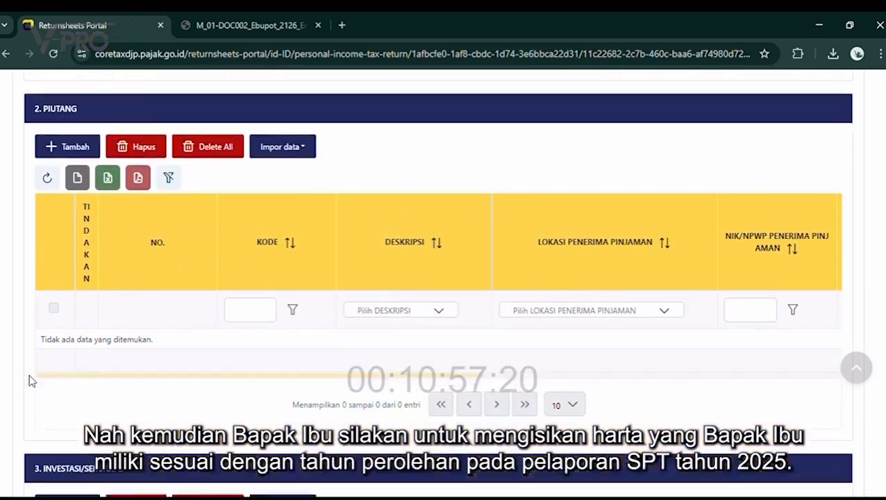
pyautogui.scroll(-3, 29, 380)
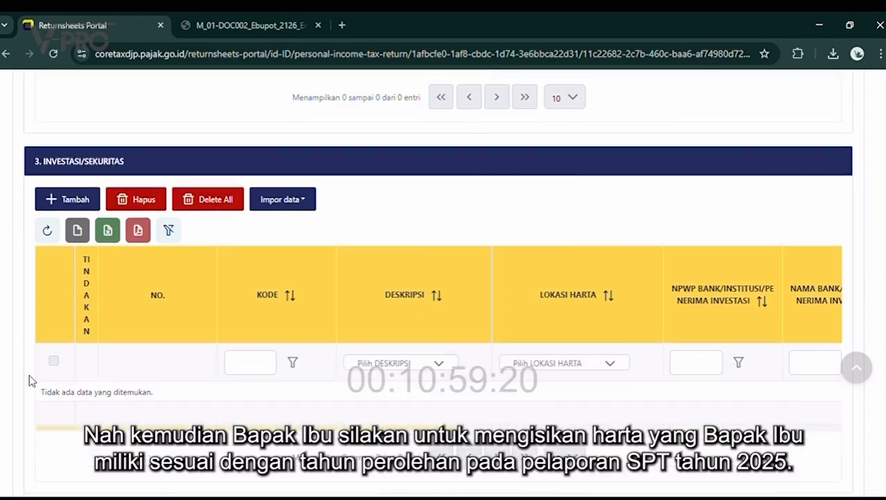
pyautogui.scroll(-1, 30, 380)
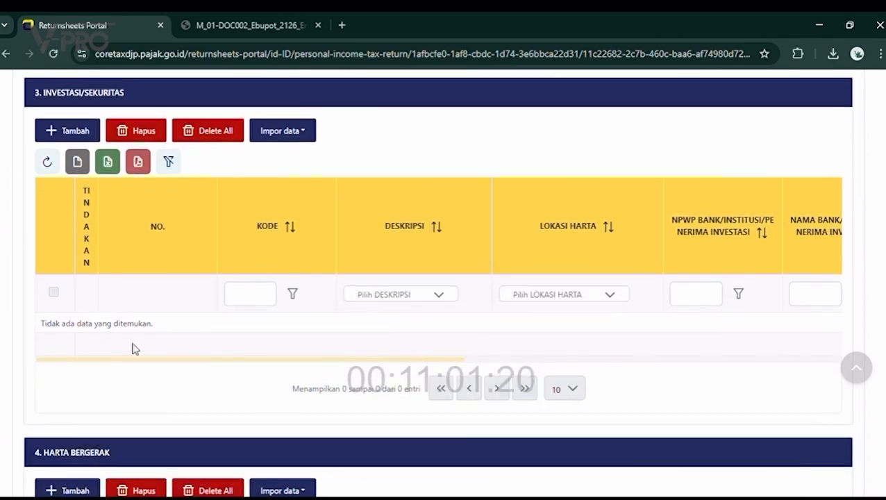
pyautogui.scroll(-2, 132, 348)
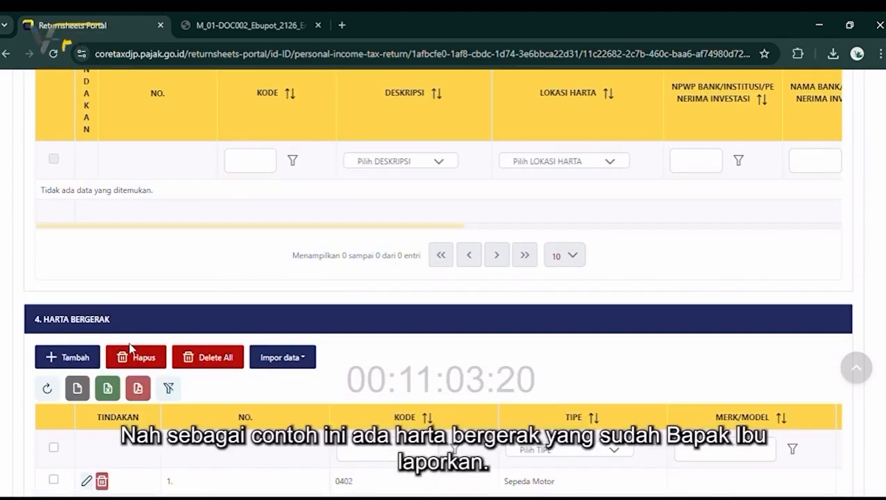
pyautogui.scroll(-1, 133, 348)
pyautogui.scroll(-1, 133, 347)
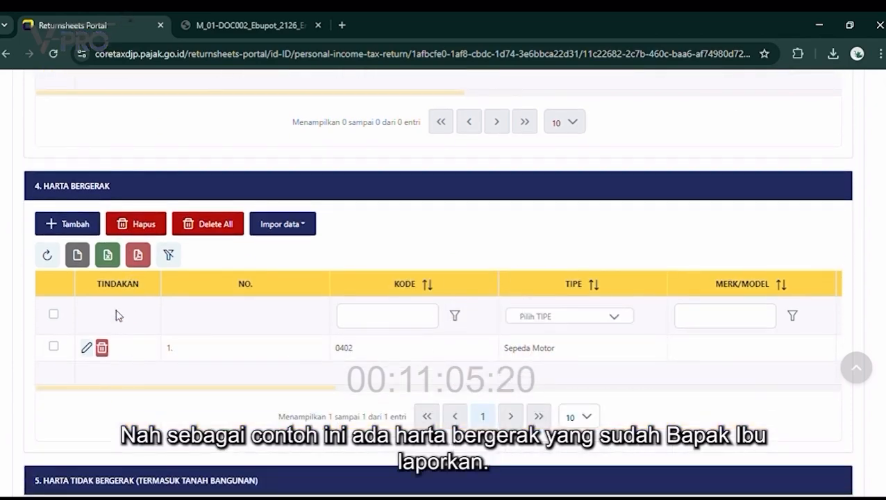
# Return to the Induk form and check the amounts of items 11a and 11c in section E, PPh Kurang/Lebih Bayar
pyautogui.scroll(10, 79, 310)
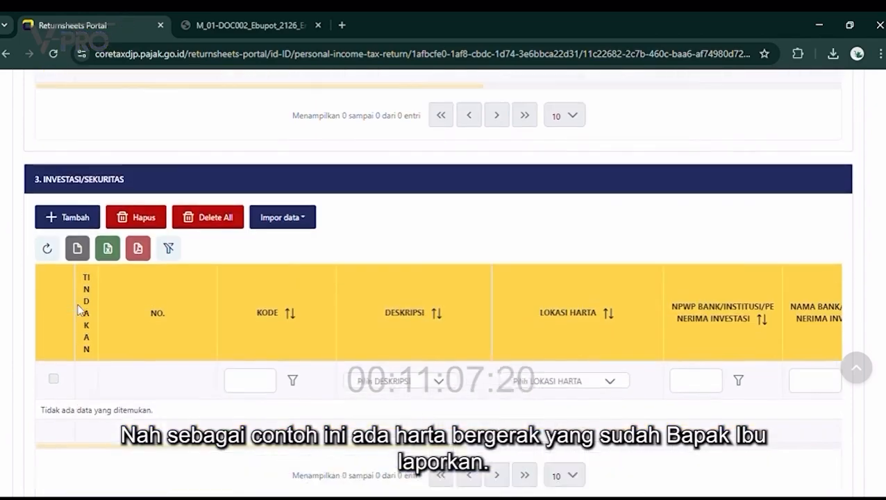
pyautogui.scroll(5, 79, 310)
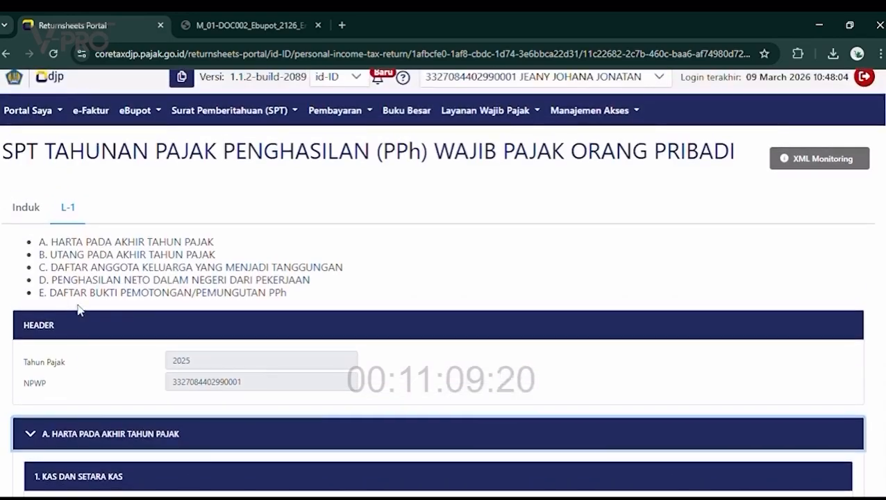
pyautogui.click(38, 209)
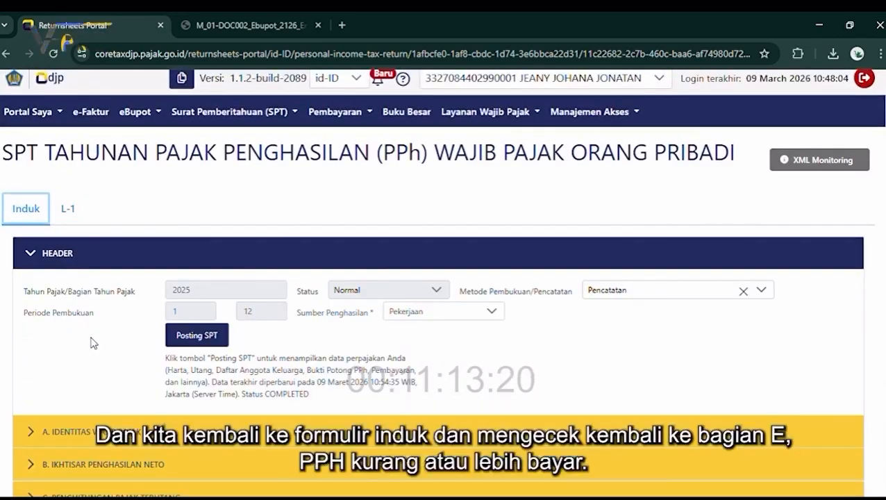
pyautogui.scroll(-2, 93, 342)
pyautogui.scroll(-2, 96, 344)
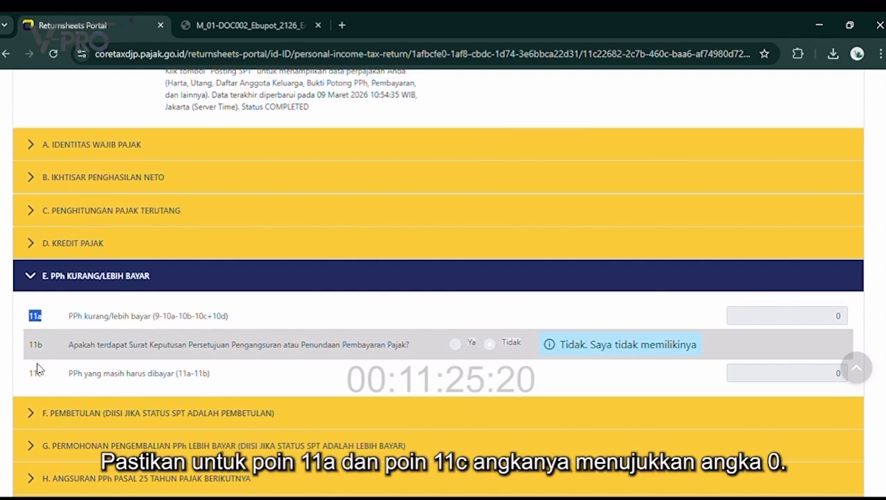
pyautogui.moveTo(28, 377); pyautogui.dragTo(62, 378)
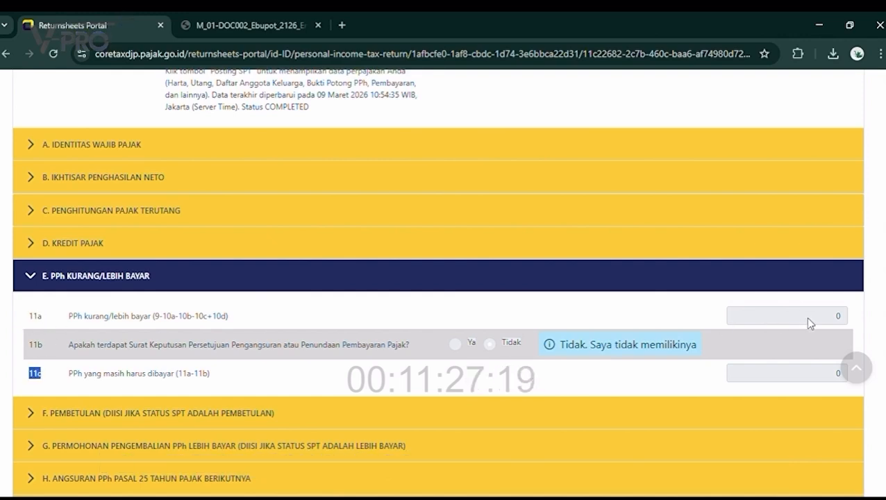
# Start Bayar dan Lapor for the completed 2025 return and dismiss the reminder notice about follow-up obligations
pyautogui.click(840, 321)
pyautogui.doubleClick(838, 373)
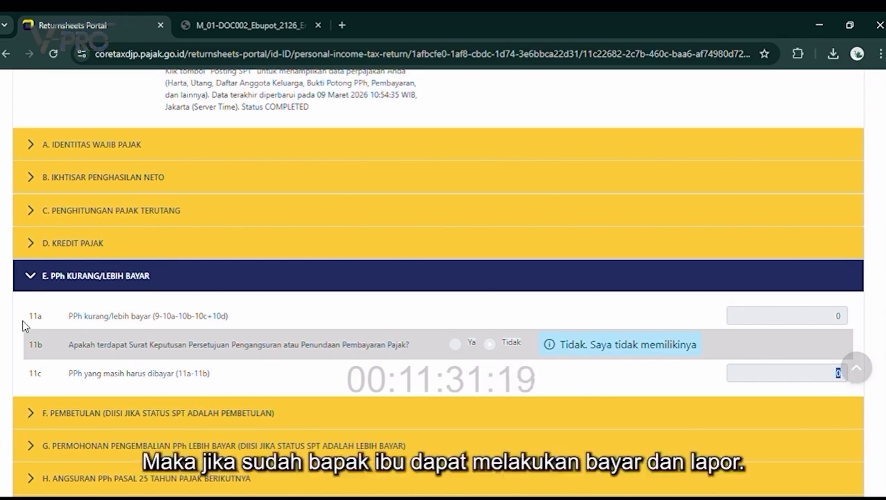
pyautogui.scroll(-4, 61, 356)
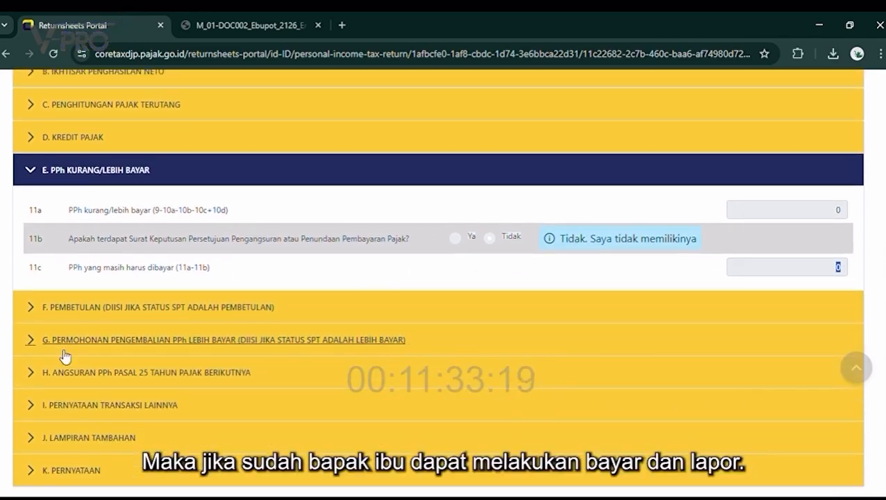
pyautogui.scroll(-1, 62, 356)
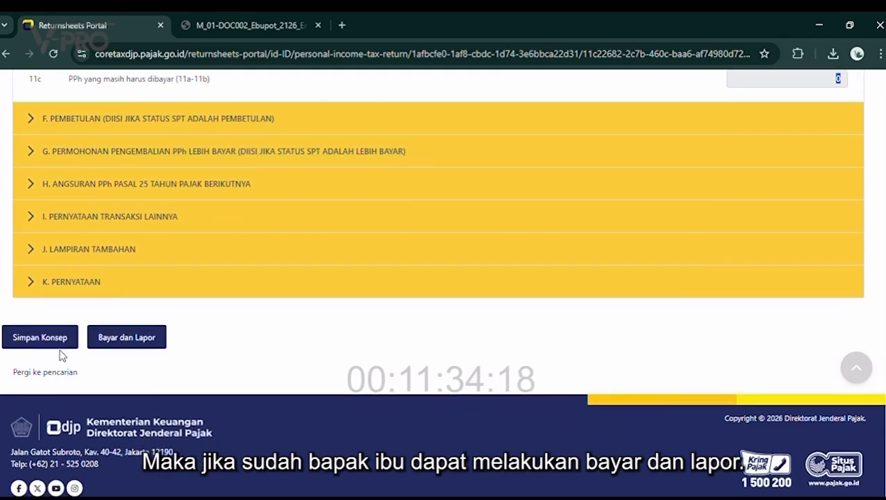
pyautogui.click(127, 349)
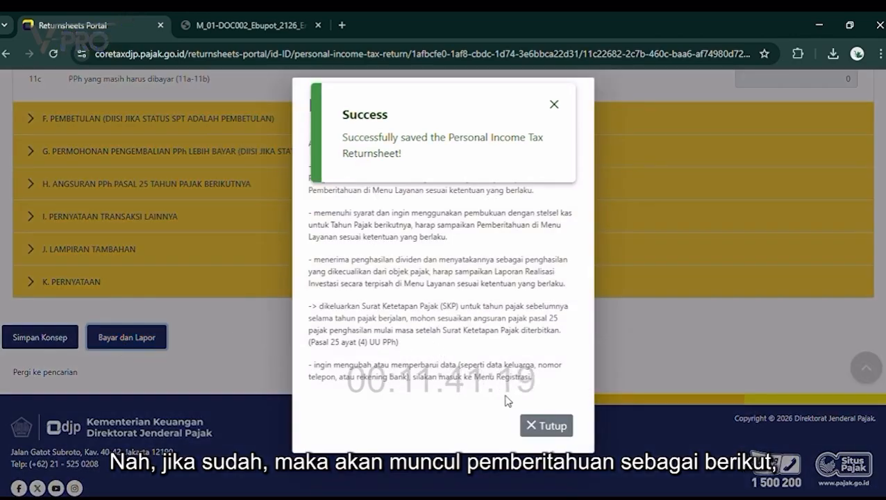
pyautogui.click(539, 427)
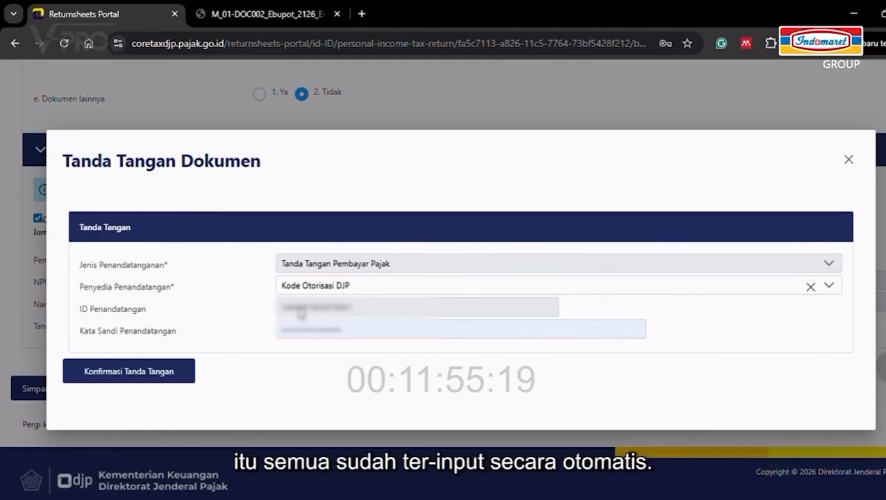
# Confirm the taxpayer's document signature with Kode Otorisasi DJP to submit the return, and close the submission notification
pyautogui.click(317, 336)
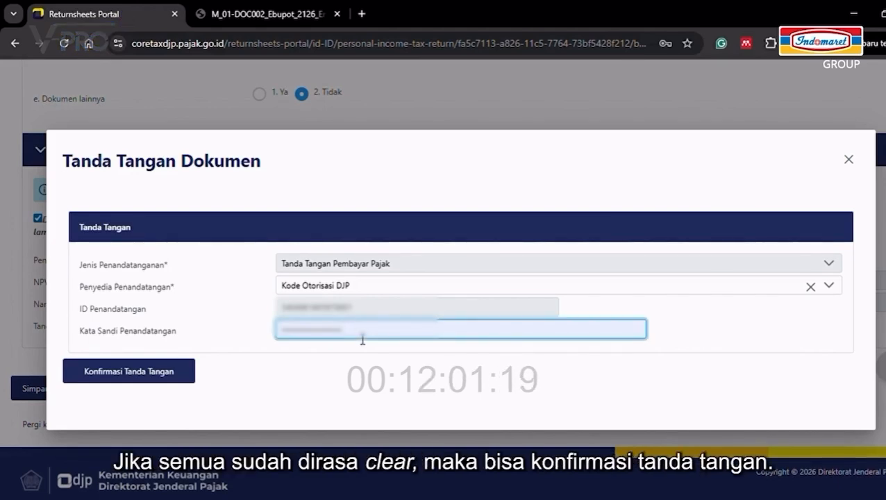
pyautogui.click(150, 379)
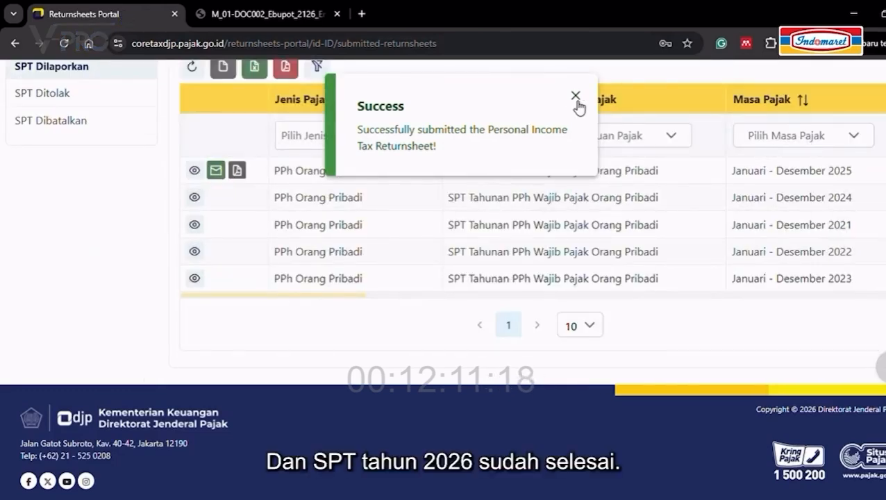
pyautogui.click(576, 97)
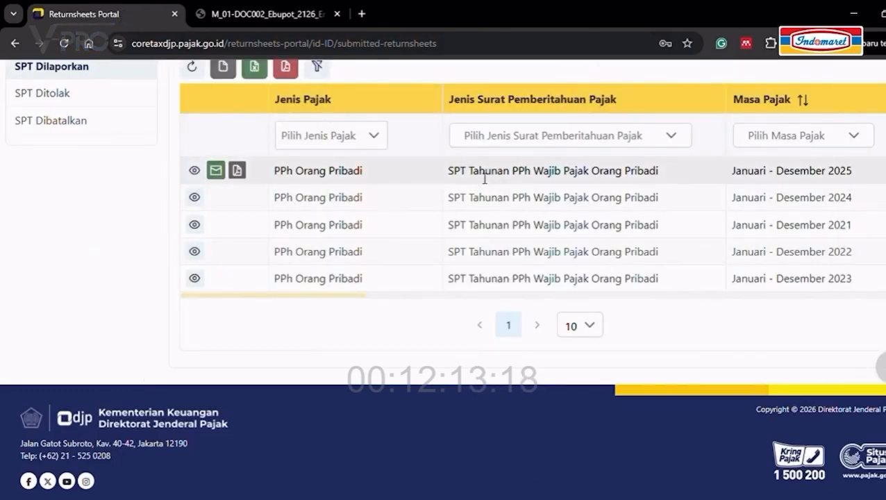
# Examine the January–December 2025 return's entry under SPT Dilaporkan, including its Masa Pajak, Model SPT, Tanggal Jatuh Tempo and Tanggal Dibuat
pyautogui.hscroll(5, 484, 178)
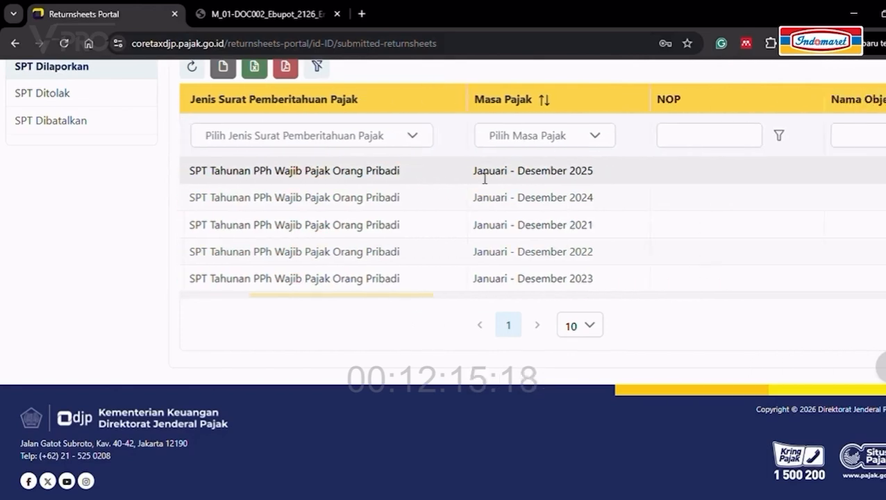
pyautogui.hscroll(-5, 485, 179)
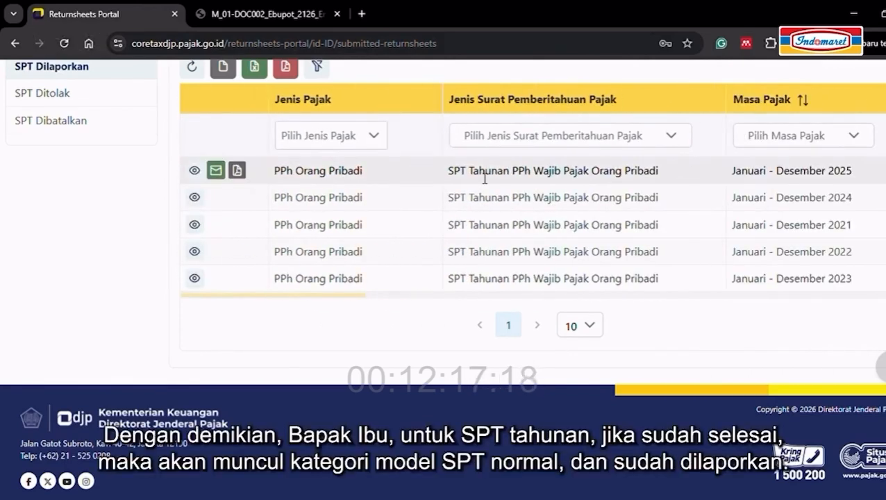
pyautogui.hscroll(5, 484, 178)
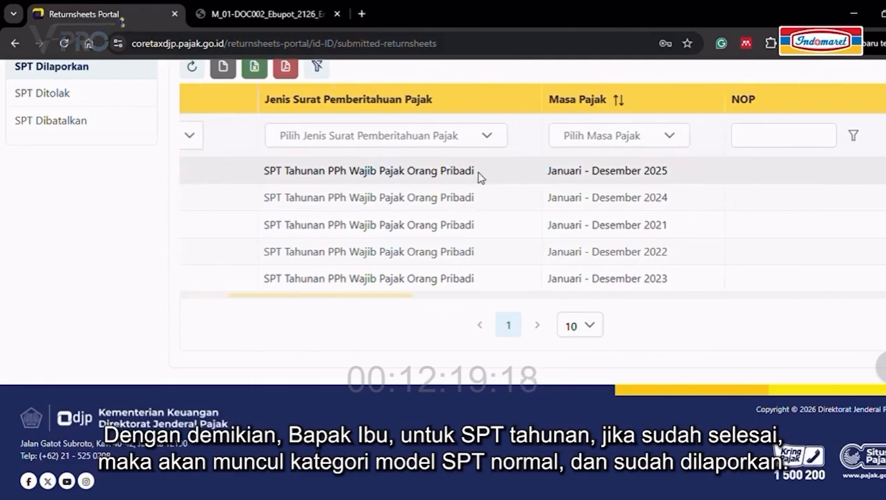
pyautogui.hscroll(5, 480, 178)
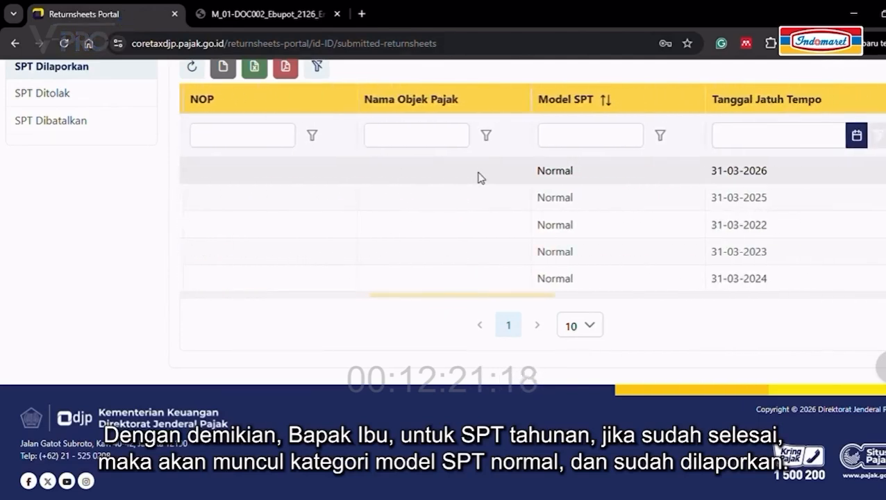
pyautogui.scroll(1, 479, 177)
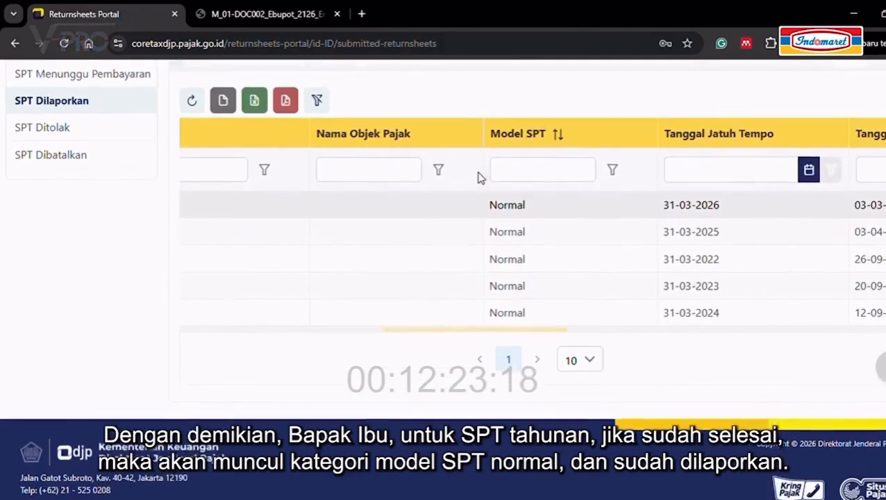
pyautogui.hscroll(5, 580, 217)
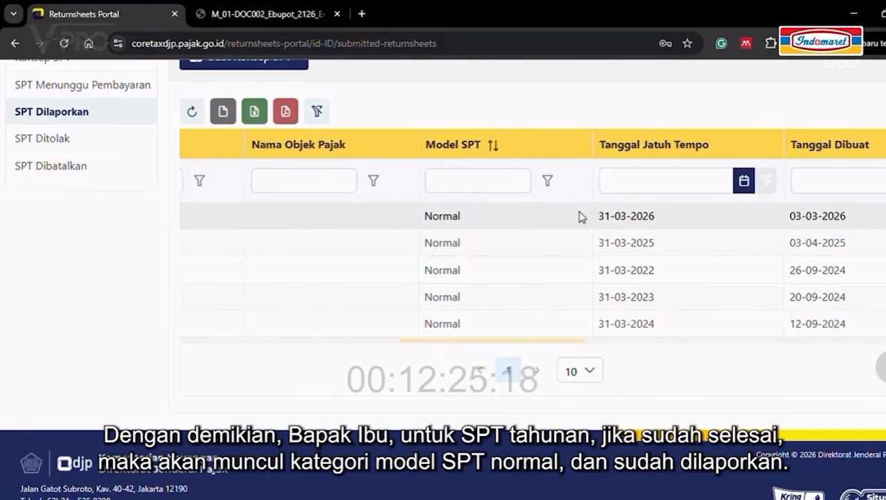
# Send the Tanda Terima for the January–December 2025 return by e-mail and request its document
pyautogui.hscroll(-10, 580, 217)
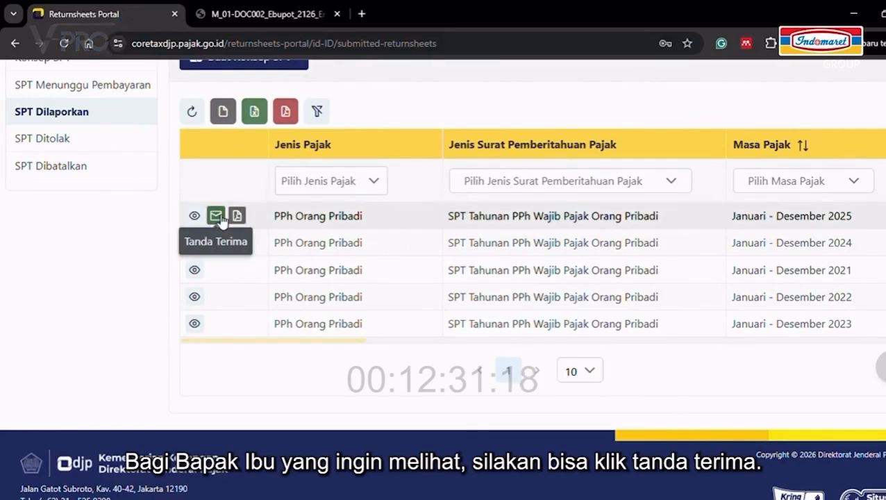
pyautogui.click(219, 216)
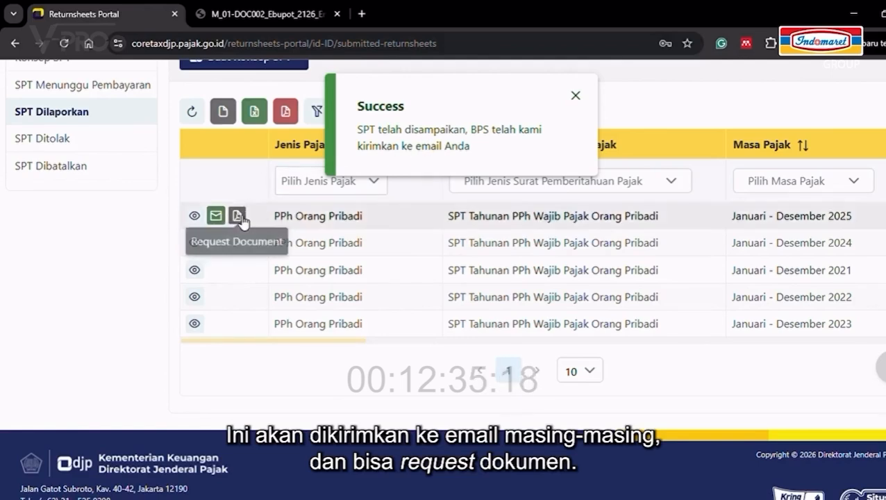
pyautogui.click(241, 218)
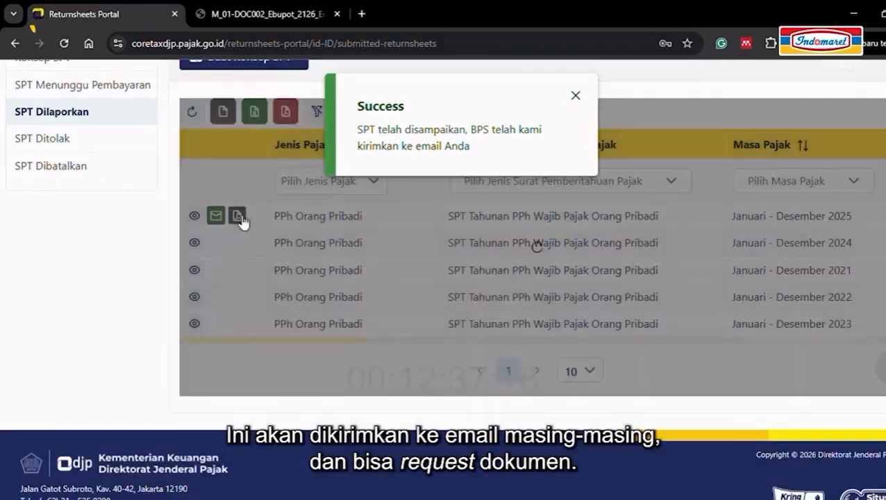